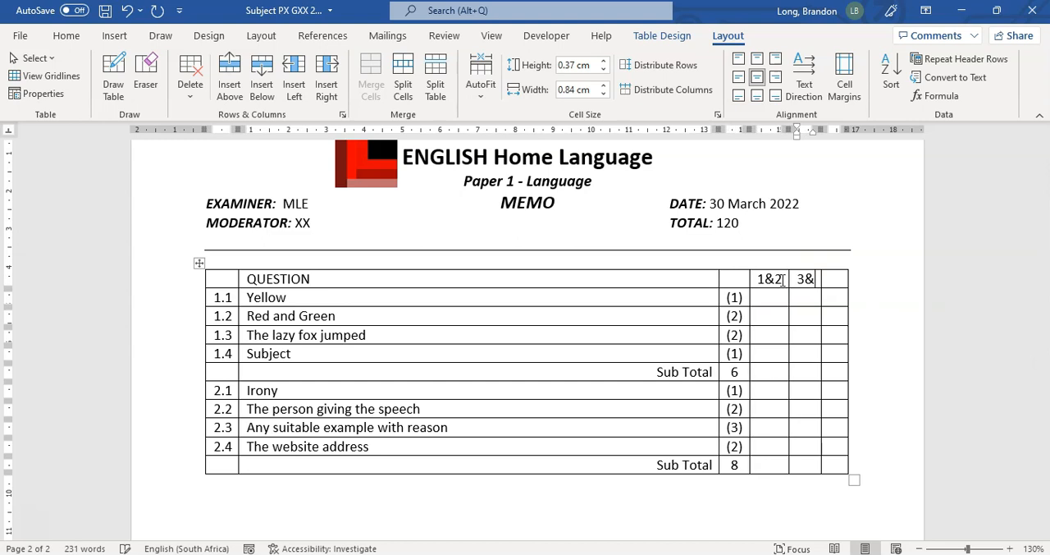
# Complete the column headers 3&4 and 5, and enter each question's marks under its matching level column
pyautogui.write('5')
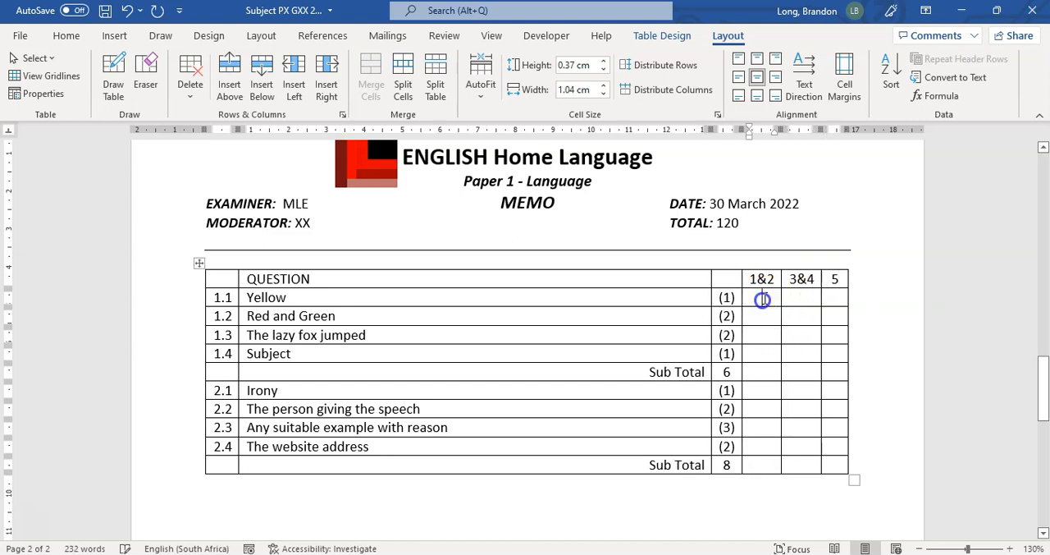
pyautogui.click(761, 392)
pyautogui.write('1')
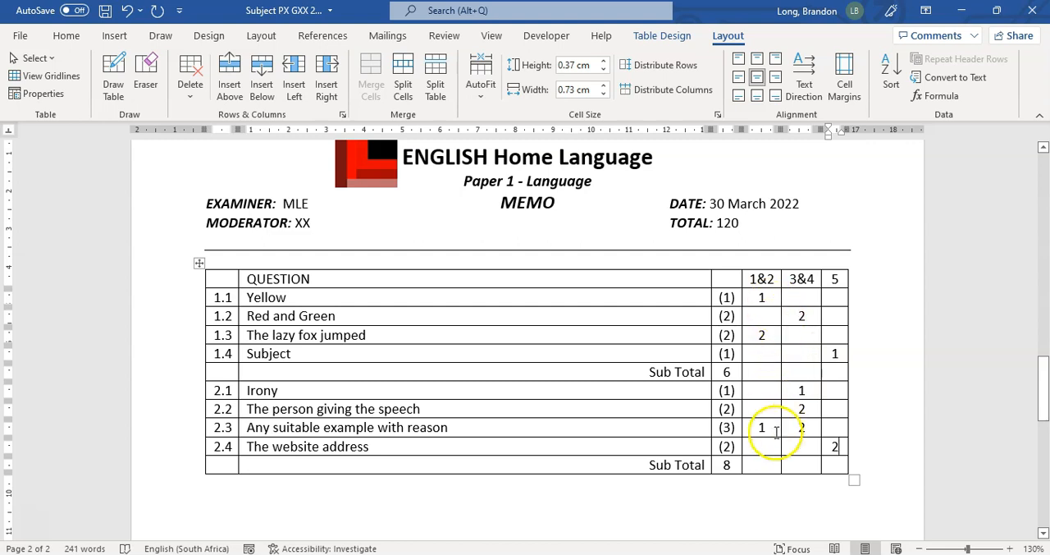
pyautogui.click(765, 466)
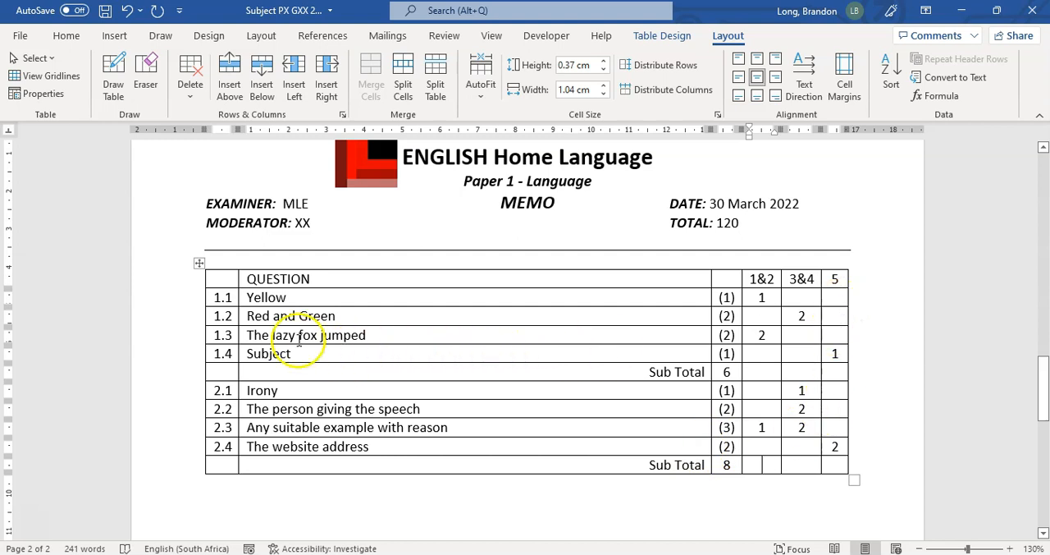
pyautogui.scroll(-2, 694, 356)
pyautogui.scroll(-1, 575, 336)
pyautogui.scroll(3, 654, 424)
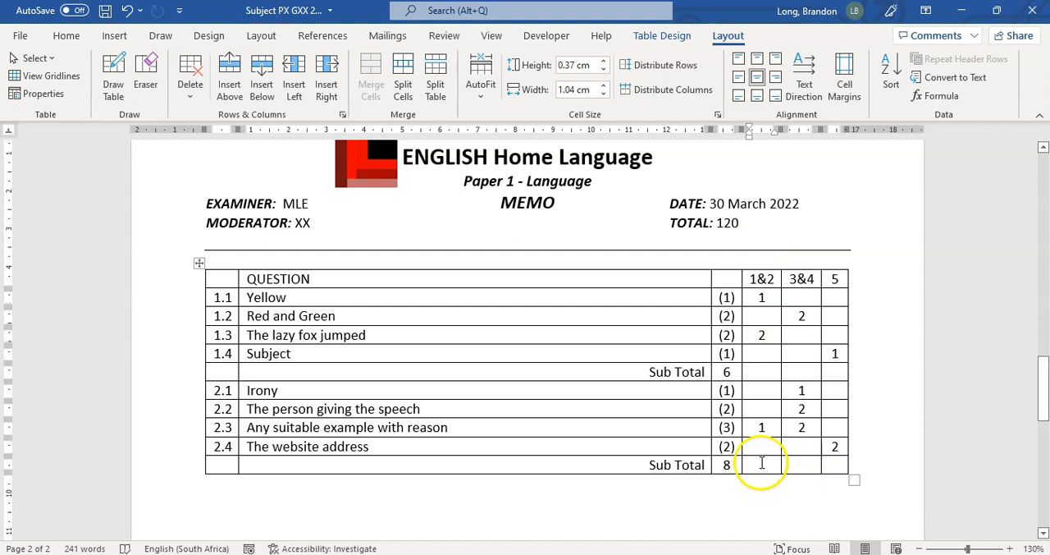
pyautogui.doubleClick(722, 225)
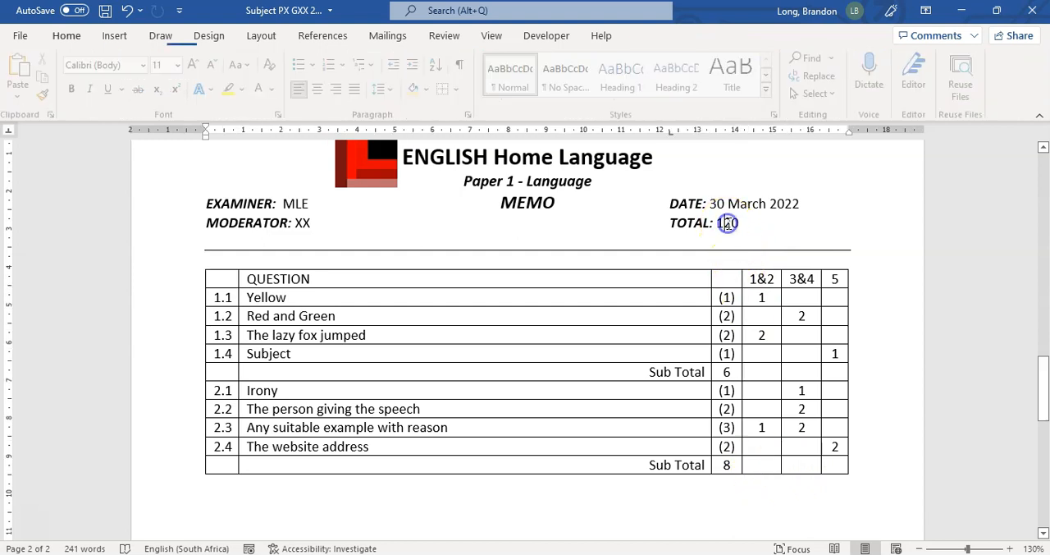
pyautogui.click(795, 450)
pyautogui.moveTo(842, 445)
pyautogui.mouseDown()
pyautogui.moveTo(781, 370)
pyautogui.moveTo(759, 299)
pyautogui.mouseUp()
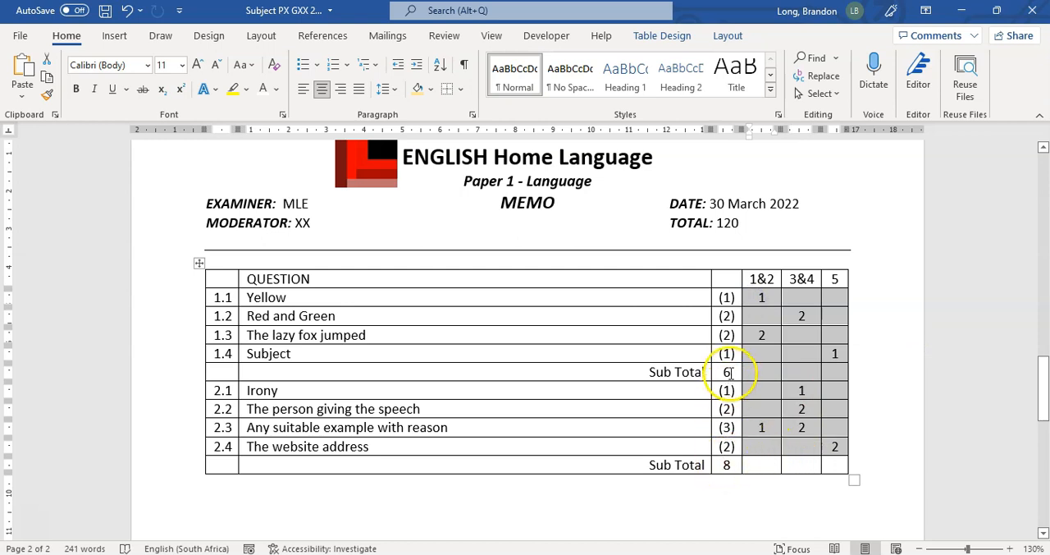
pyautogui.click(765, 448)
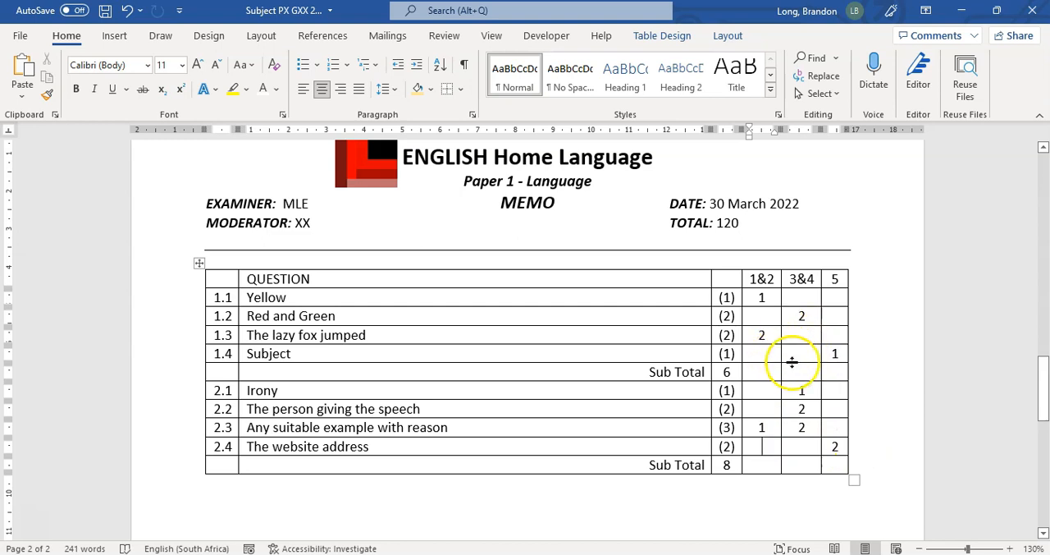
# Insert the formula =SUM(above) in the last Sub Total cell of the 1&2 column
pyautogui.click(763, 464)
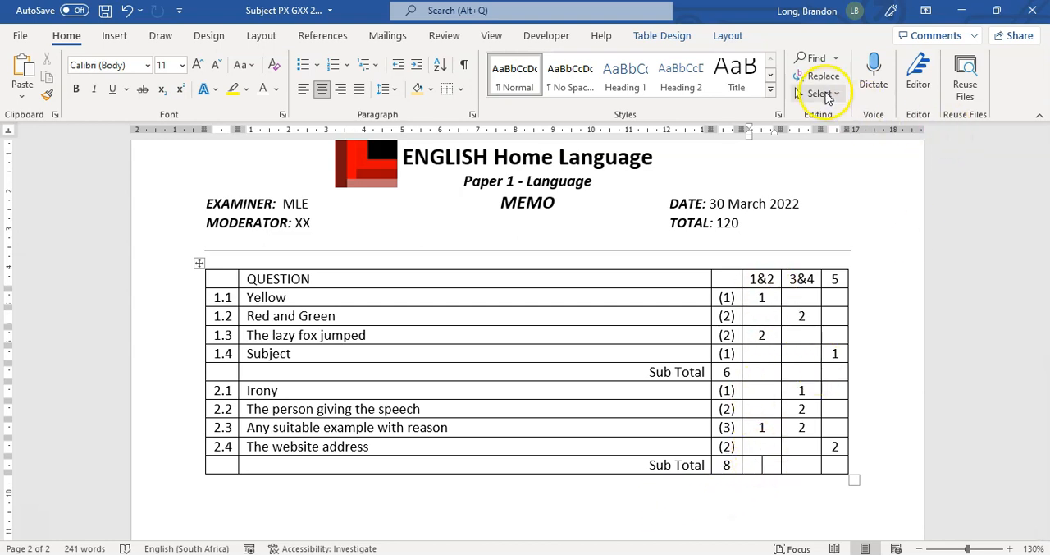
pyautogui.click(731, 36)
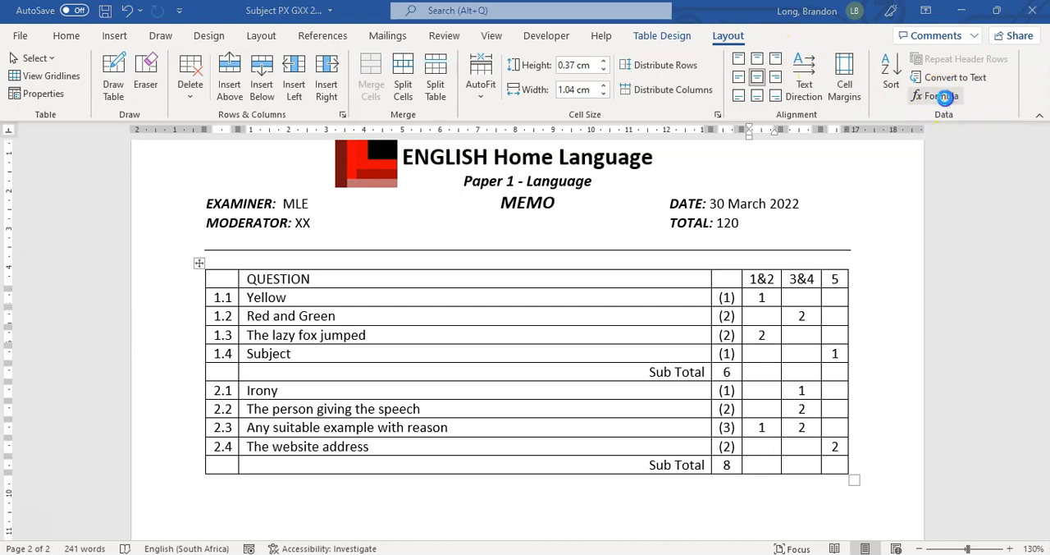
pyautogui.click(940, 96)
pyautogui.click(462, 239)
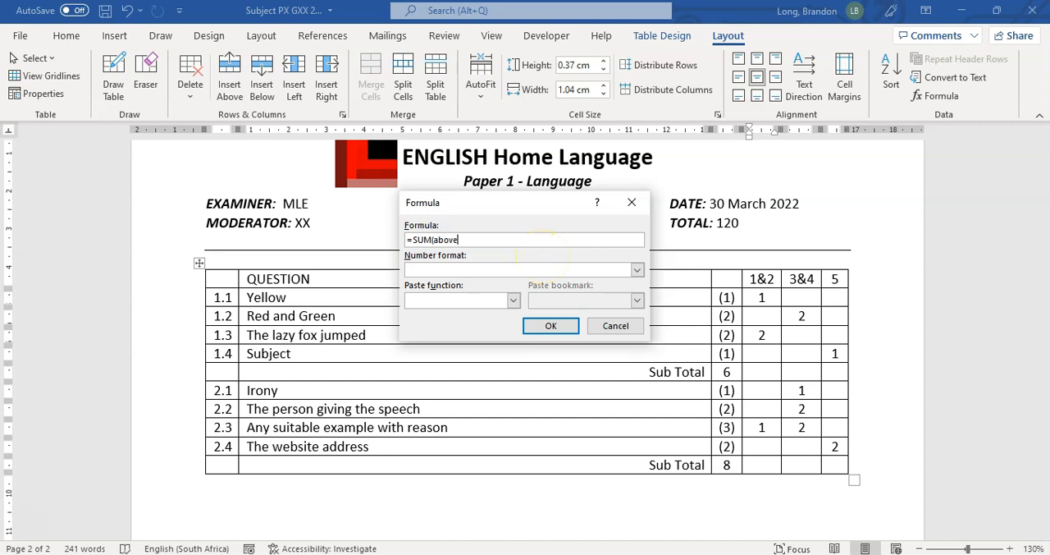
pyautogui.click(548, 328)
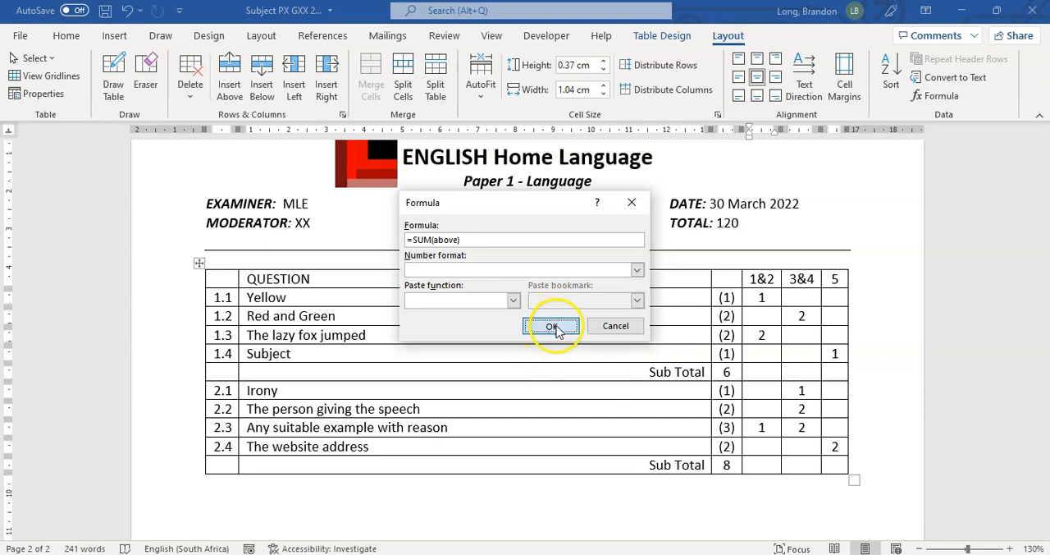
# Fill the empty cells of the 1&2 column with 0 and reapply =SUM(above) in its last Sub Total cell
pyautogui.click(761, 316)
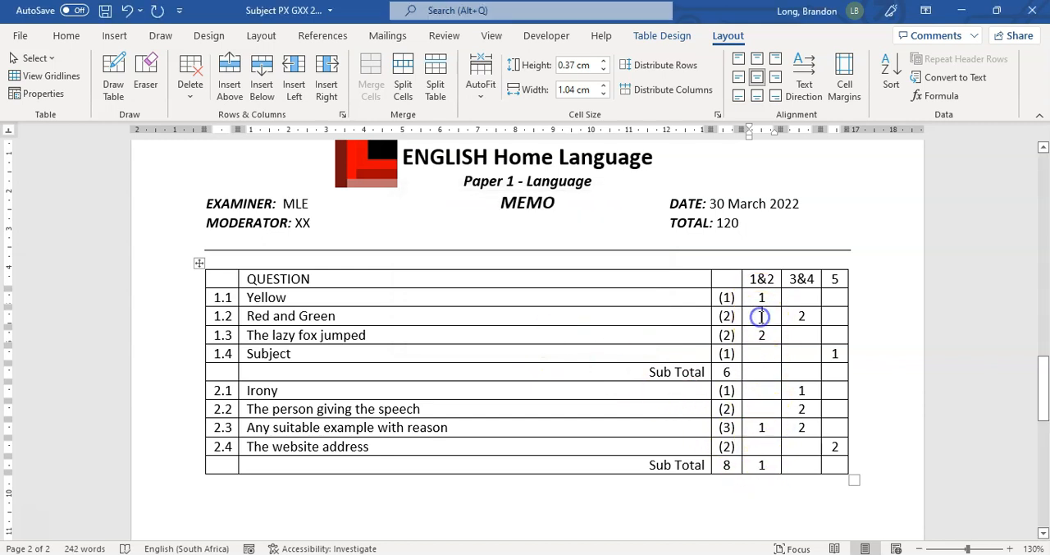
pyautogui.write('0')
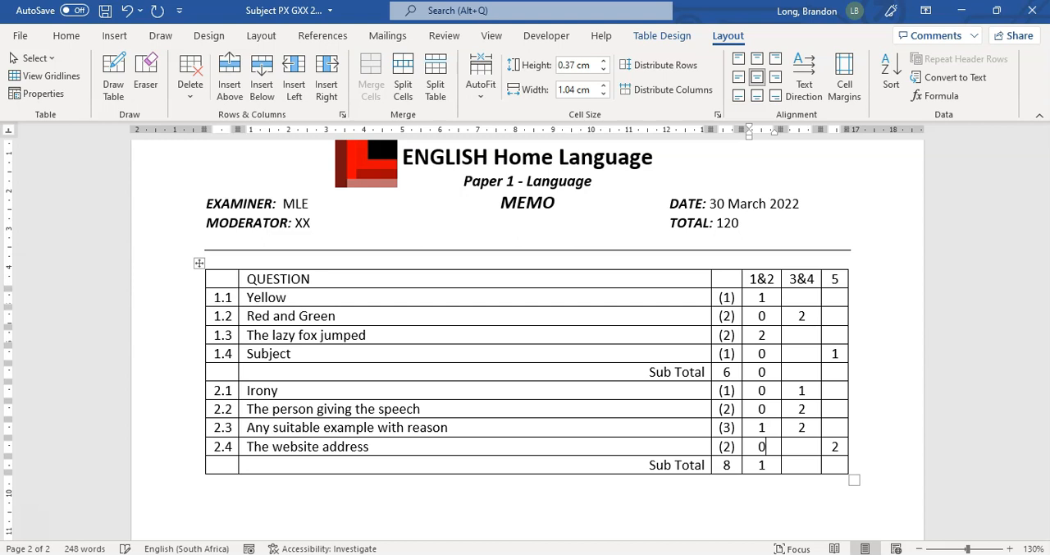
pyautogui.click(761, 464)
pyautogui.rightClick(762, 465)
pyautogui.click(761, 465)
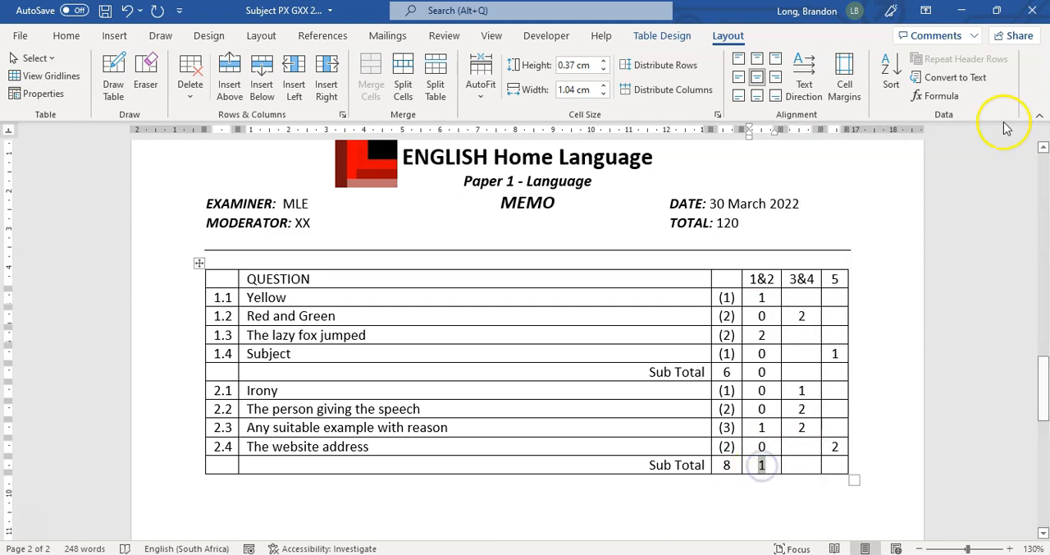
pyautogui.rightClick(762, 463)
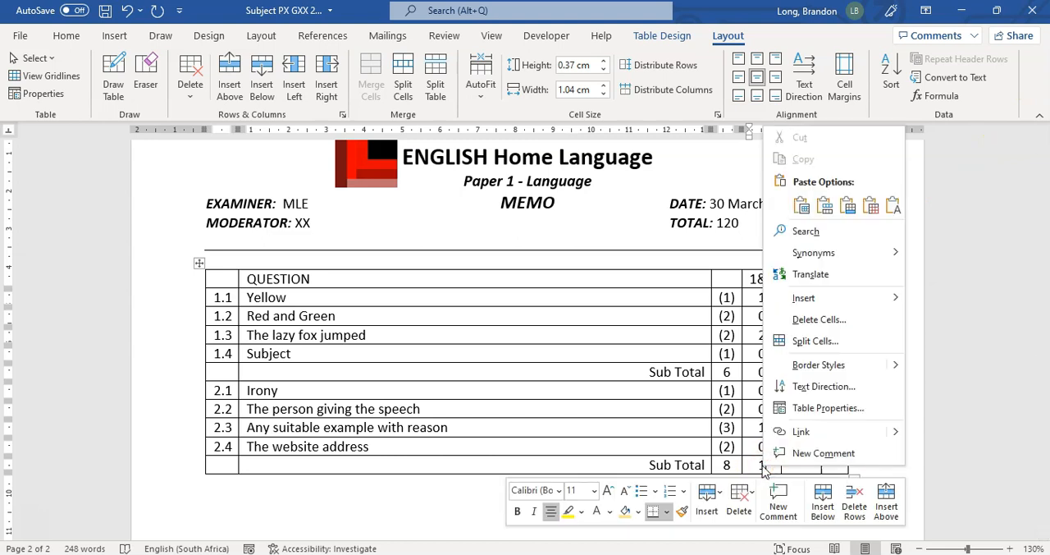
pyautogui.click(761, 464)
pyautogui.click(935, 96)
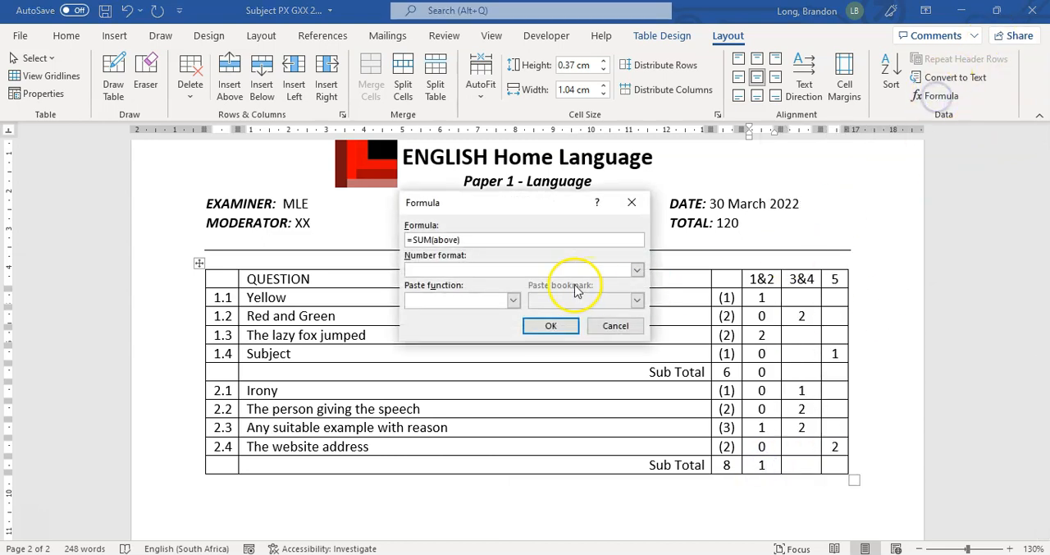
pyautogui.click(551, 326)
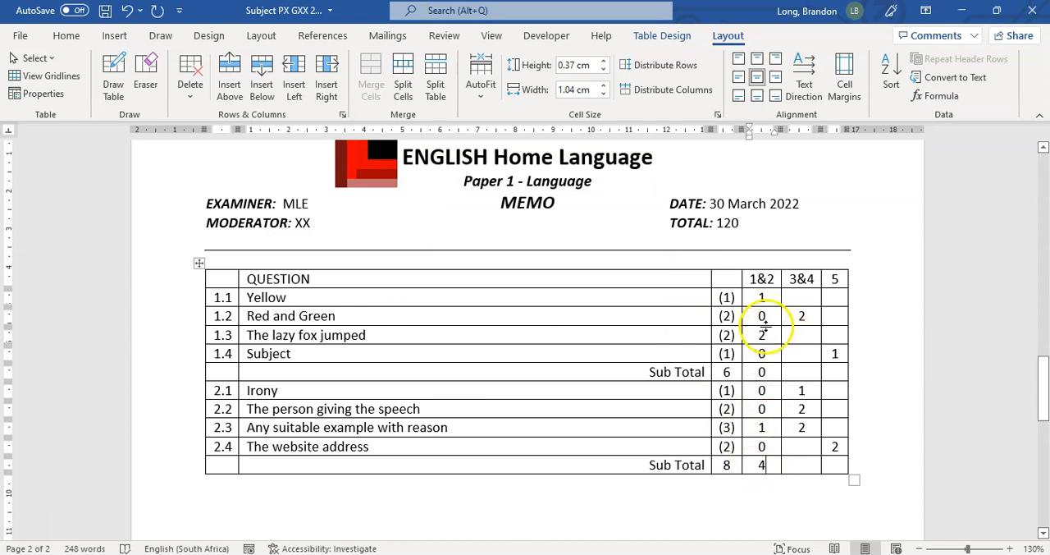
pyautogui.click(766, 464)
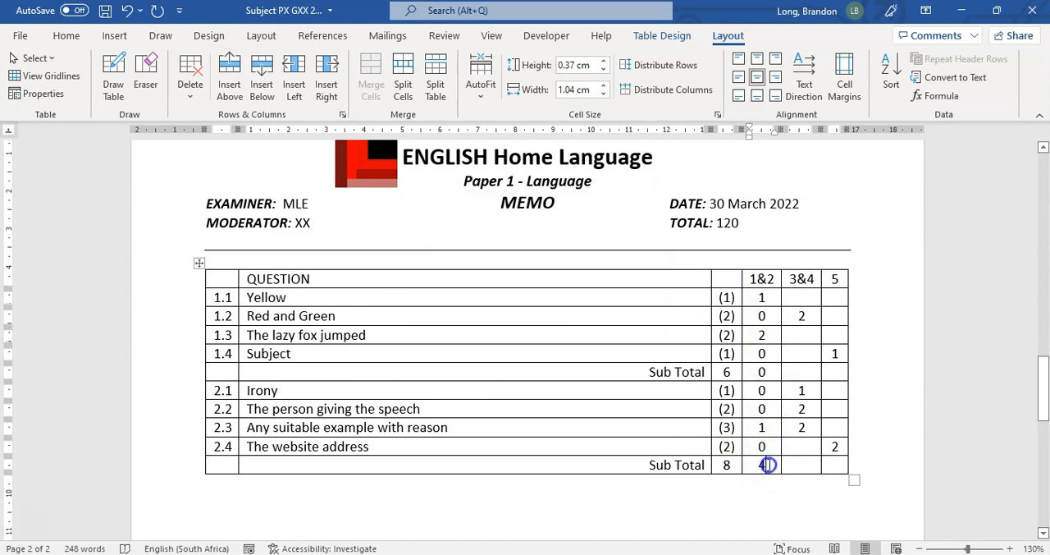
# Fill the empty cells of the 3&4 and 5 columns with 0, leaving the last Sub Total row blank
pyautogui.click(804, 297)
pyautogui.write('0')
pyautogui.click(804, 335)
pyautogui.write('0')
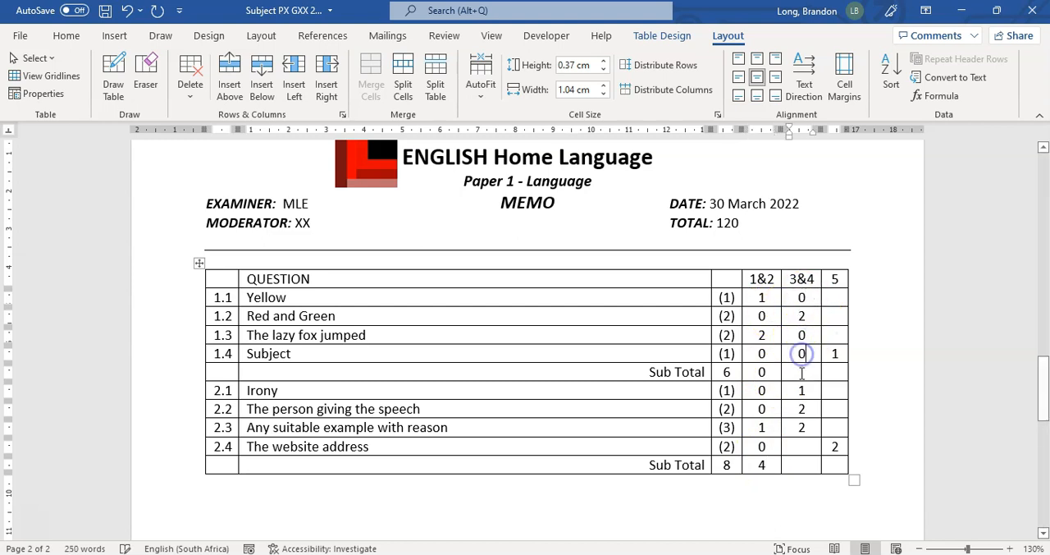
pyautogui.click(803, 446)
pyautogui.write('0')
pyautogui.click(834, 428)
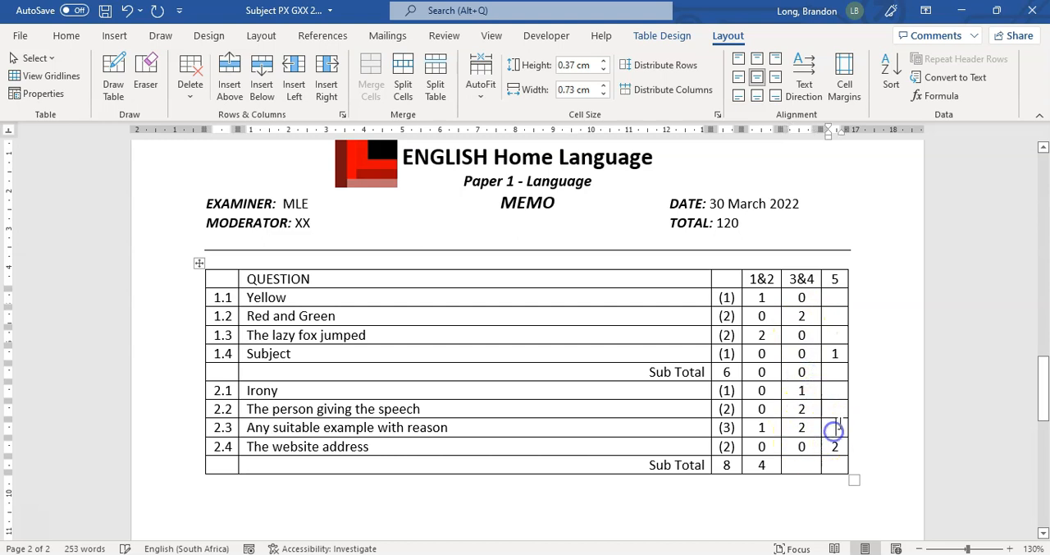
pyautogui.click(837, 372)
pyautogui.write('0')
pyautogui.click(838, 335)
pyautogui.click(836, 316)
pyautogui.write('0')
pyautogui.click(834, 297)
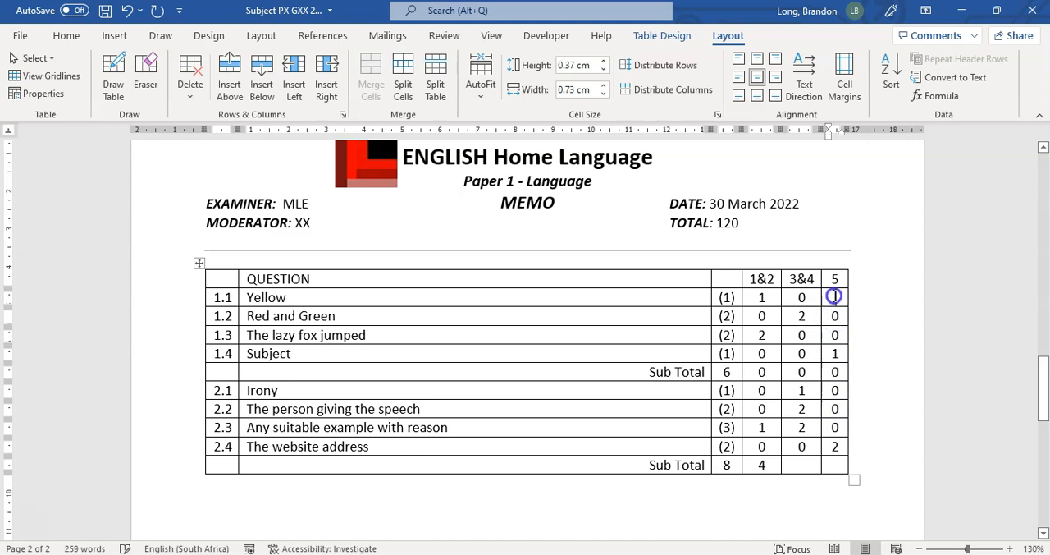
# Change the header of the last level column to L5
pyautogui.click(834, 279)
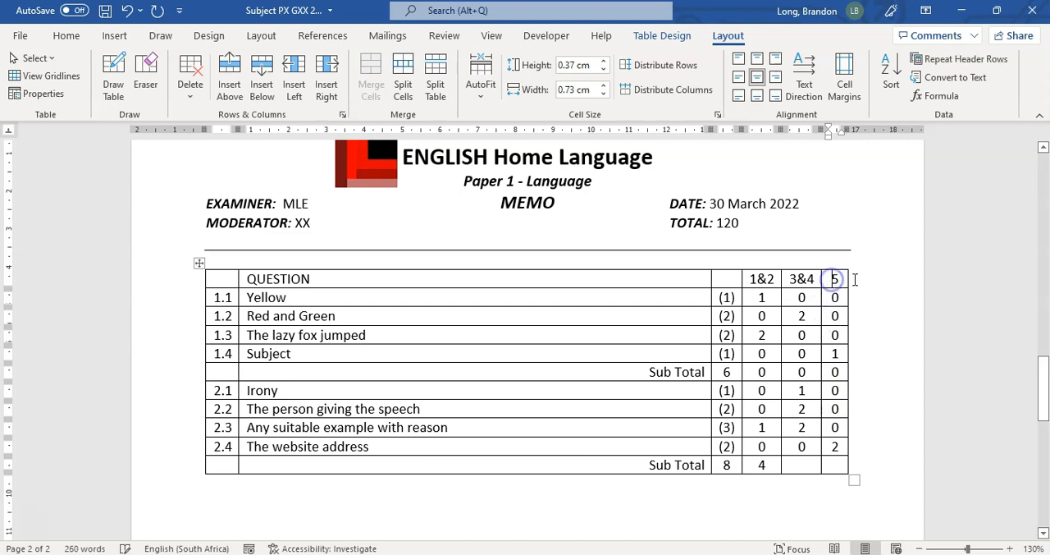
pyautogui.write('L')
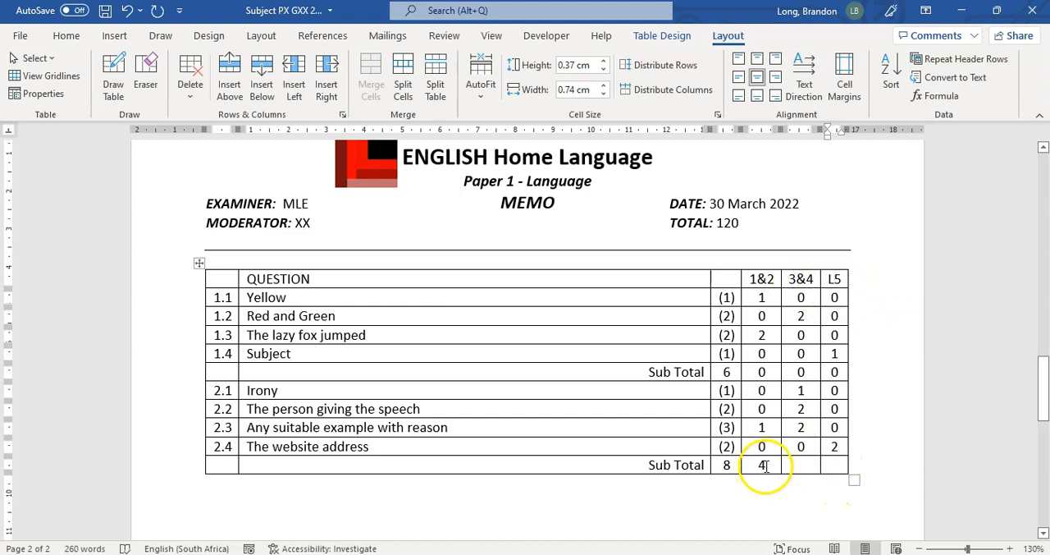
pyautogui.click(759, 280)
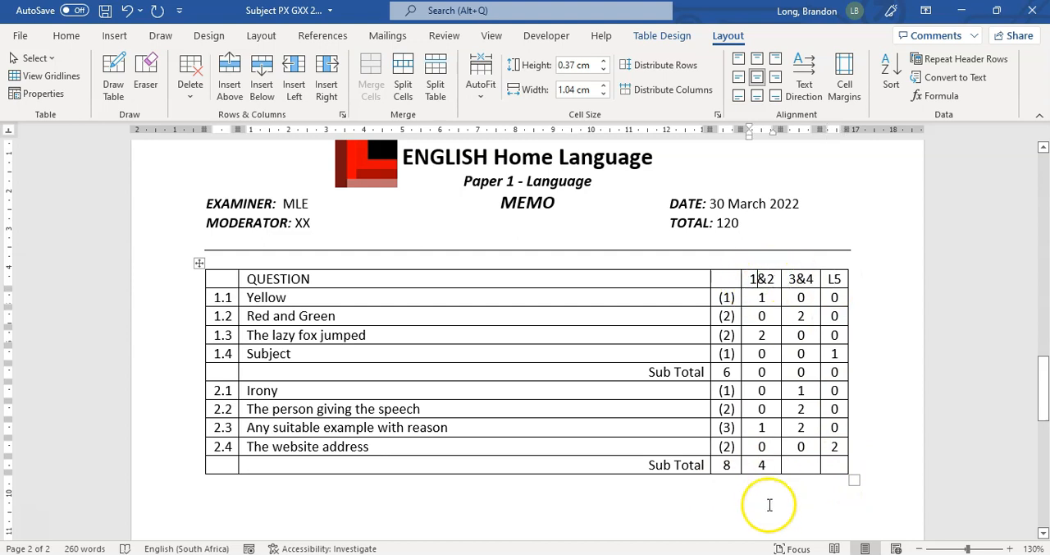
# Change the formula in the 1&2 column's last Sub Total cell to =SUM(above)/14*100 with number format # ##0.0
pyautogui.click(770, 465)
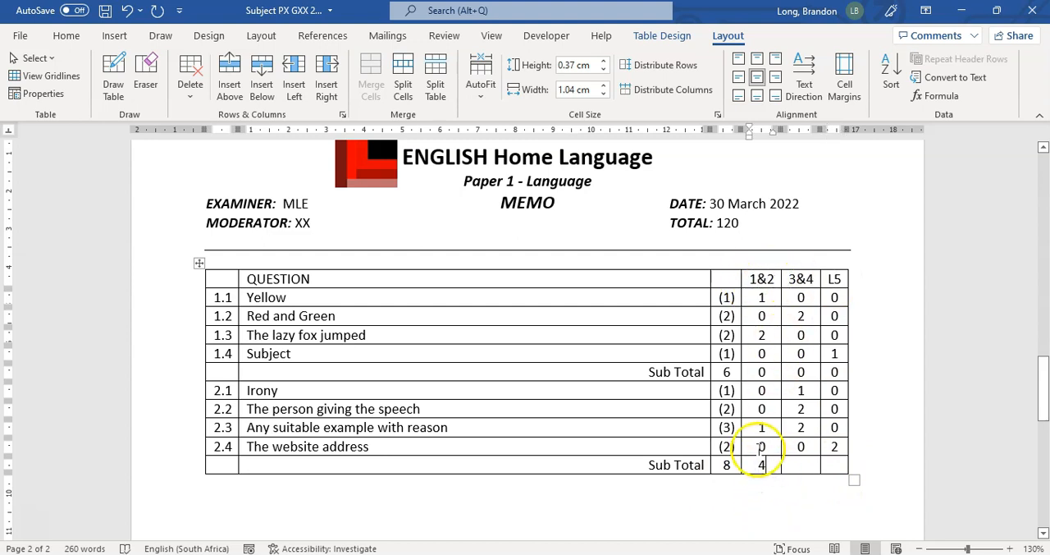
pyautogui.click(942, 96)
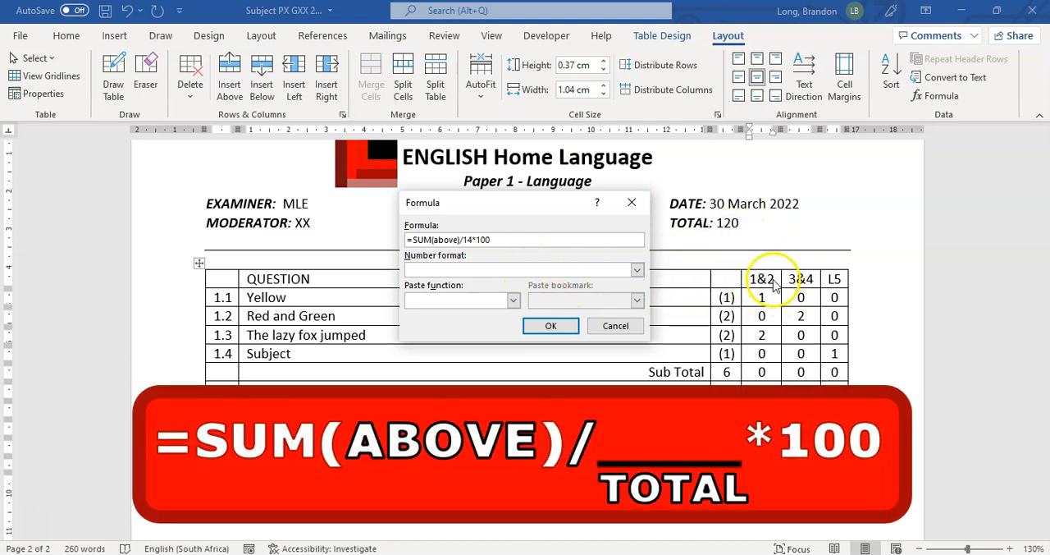
pyautogui.click(474, 271)
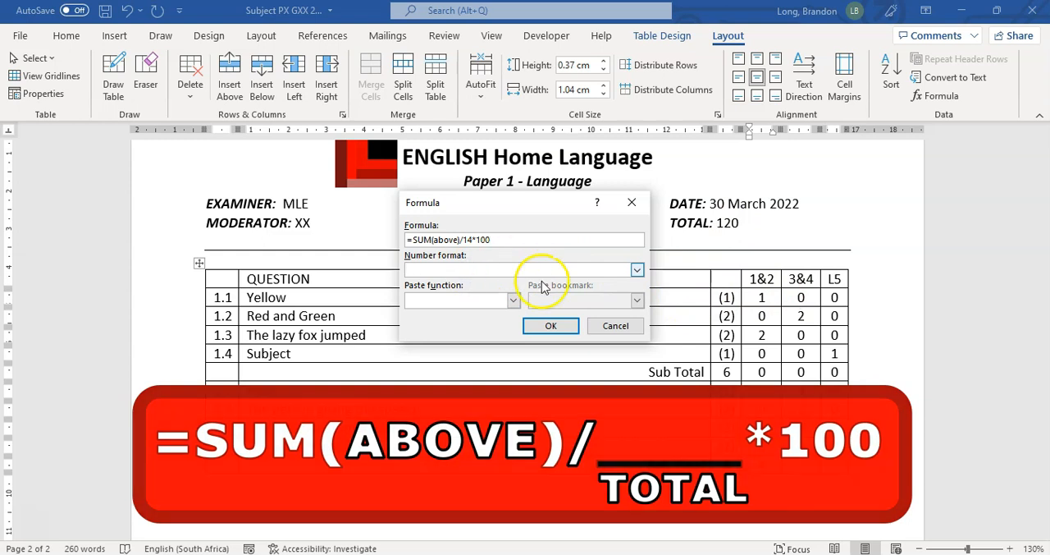
pyautogui.click(637, 270)
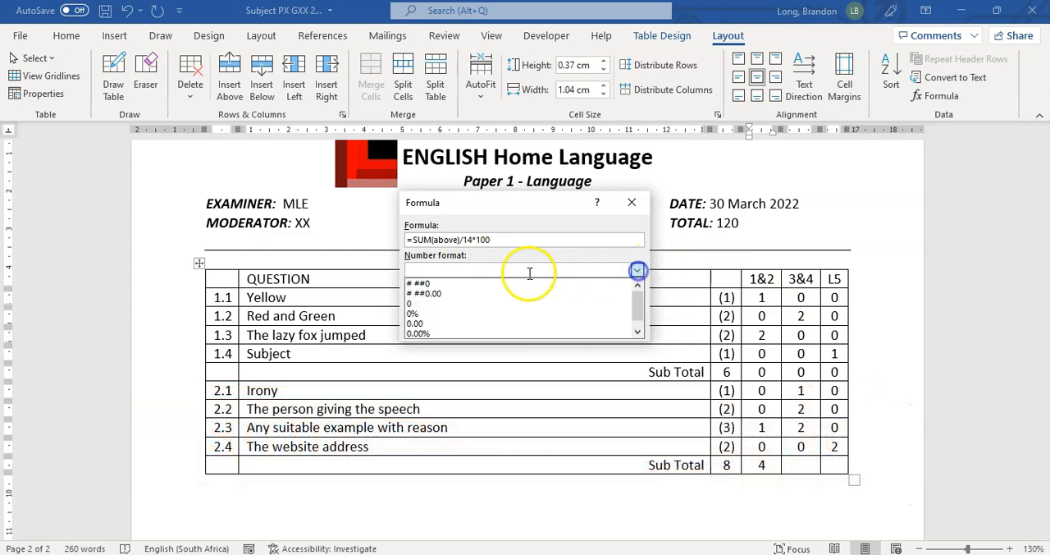
pyautogui.click(434, 293)
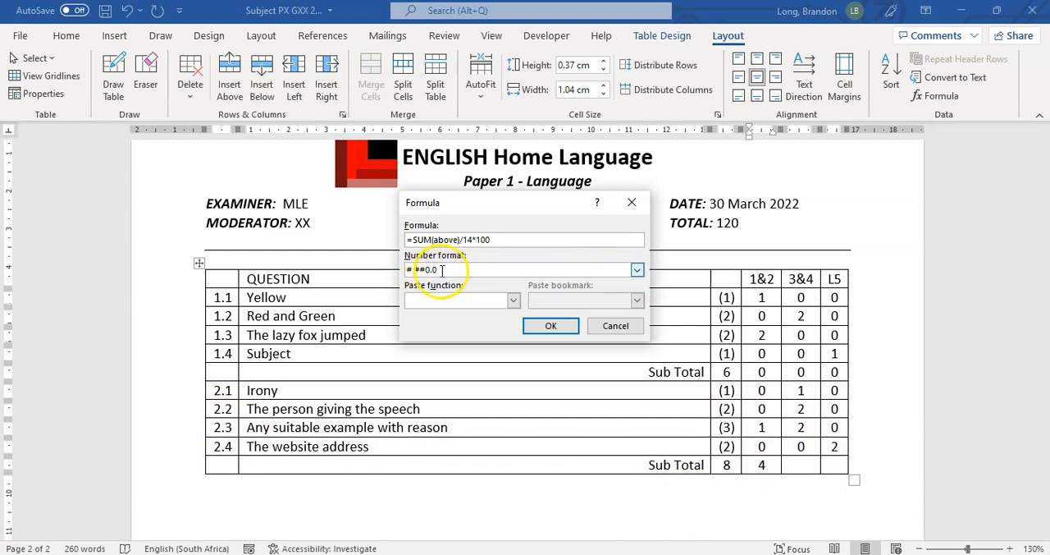
pyautogui.click(564, 329)
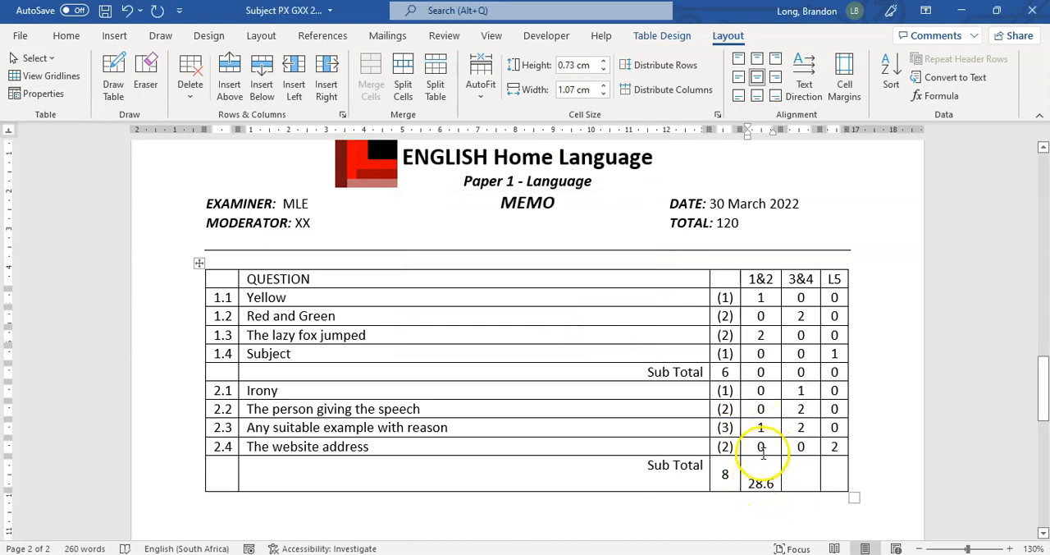
# Insert =SUM(ABOVE)/14*100 in the 3&4 column's last Sub Total cell, formatted to one decimal place
pyautogui.click(798, 484)
pyautogui.click(944, 96)
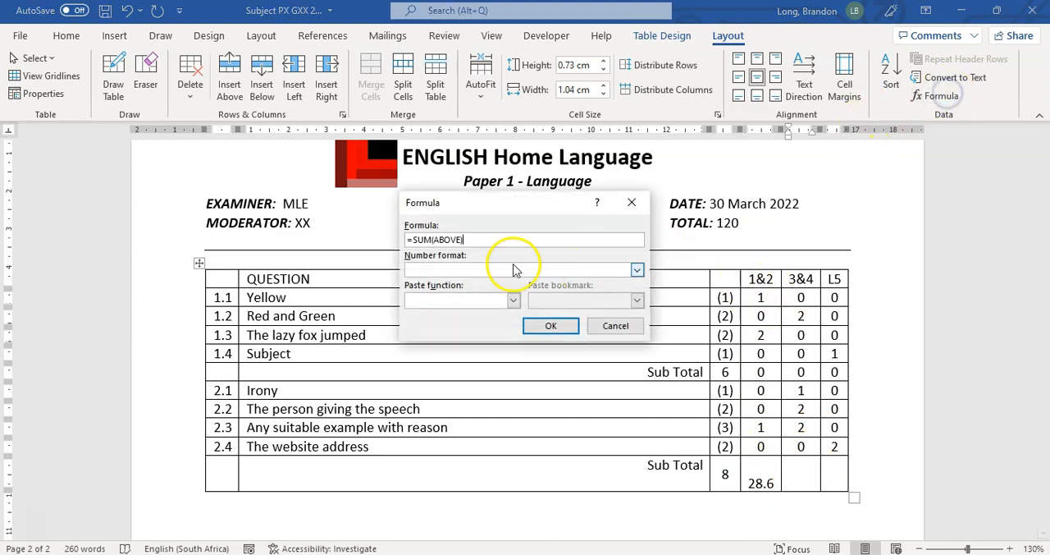
pyautogui.write('/14*100')
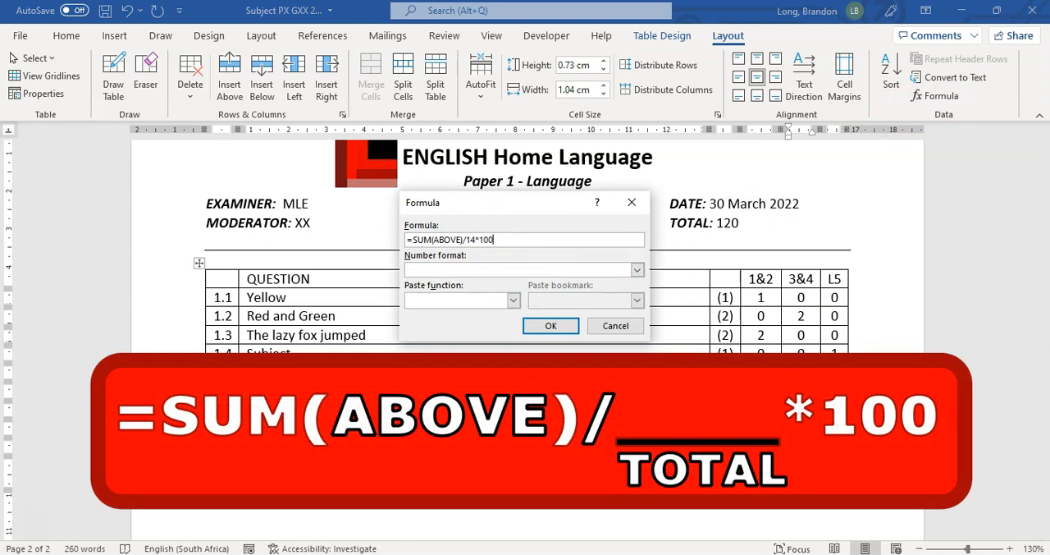
pyautogui.click(532, 271)
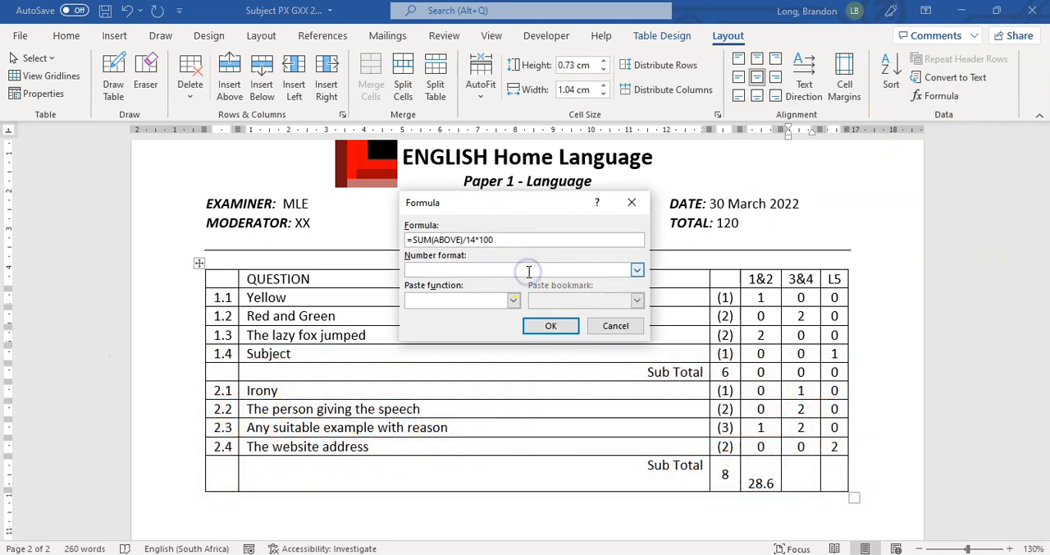
pyautogui.click(551, 326)
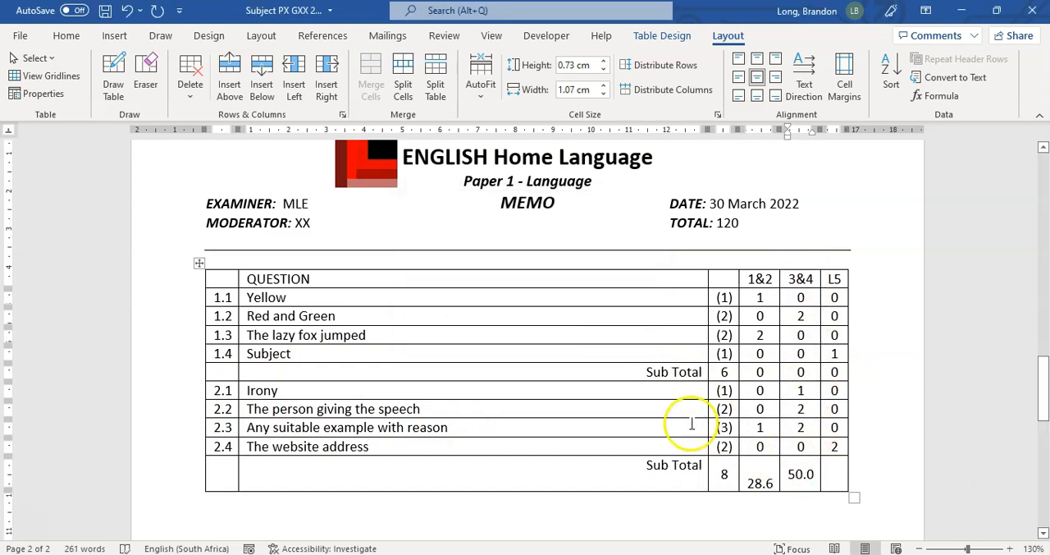
# Insert the formula =SUM(ABOVE)/14*100 in the L5 column's last Sub Total cell with number format 0.0
pyautogui.click(835, 475)
pyautogui.write('=')
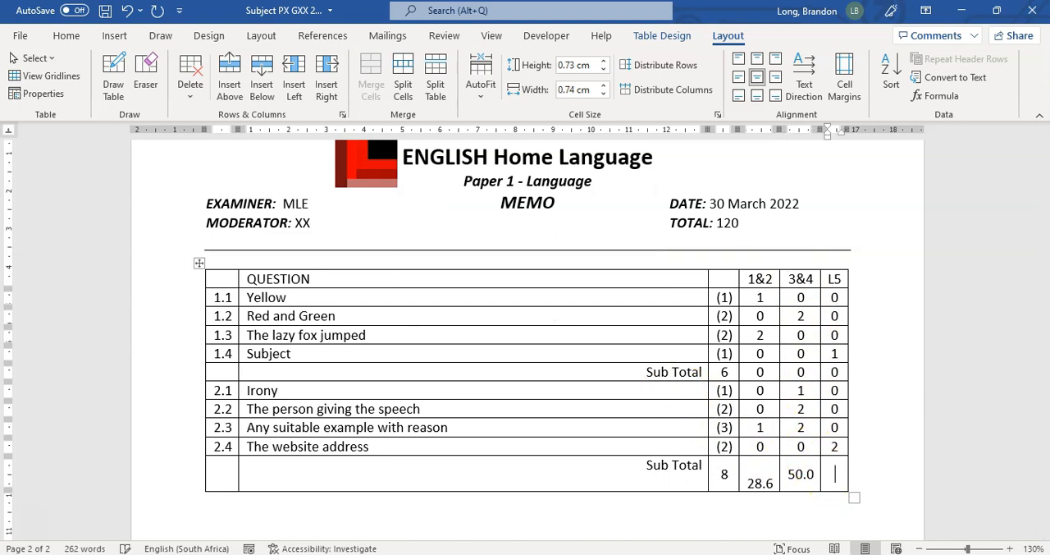
pyautogui.click(940, 96)
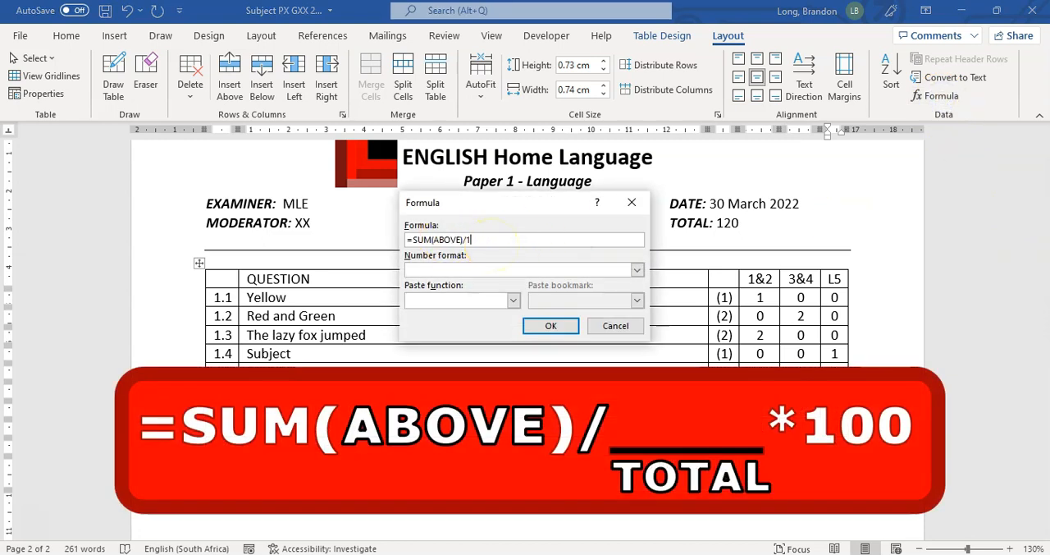
pyautogui.write('/14*100')
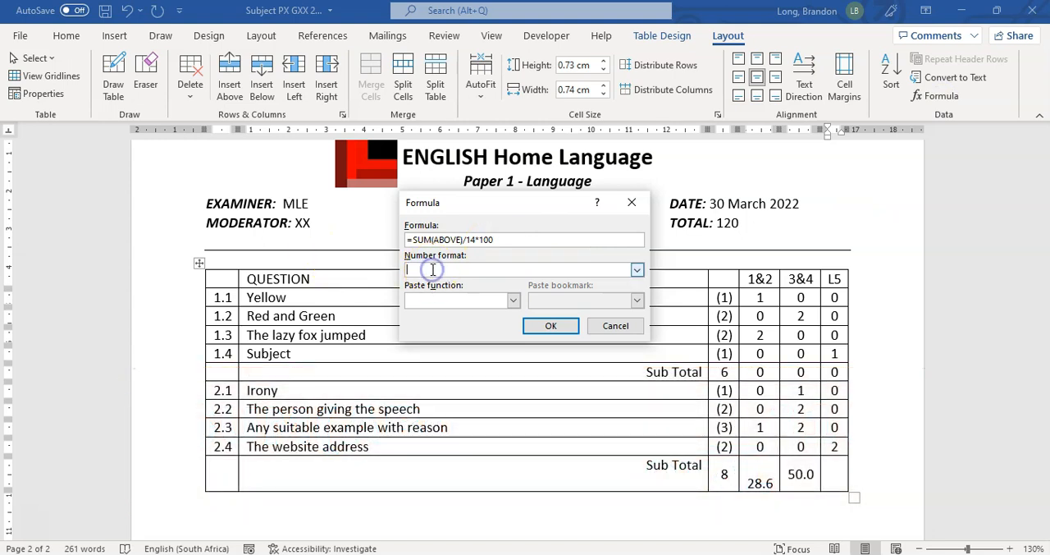
pyautogui.write('0.0')
pyautogui.press('Return')
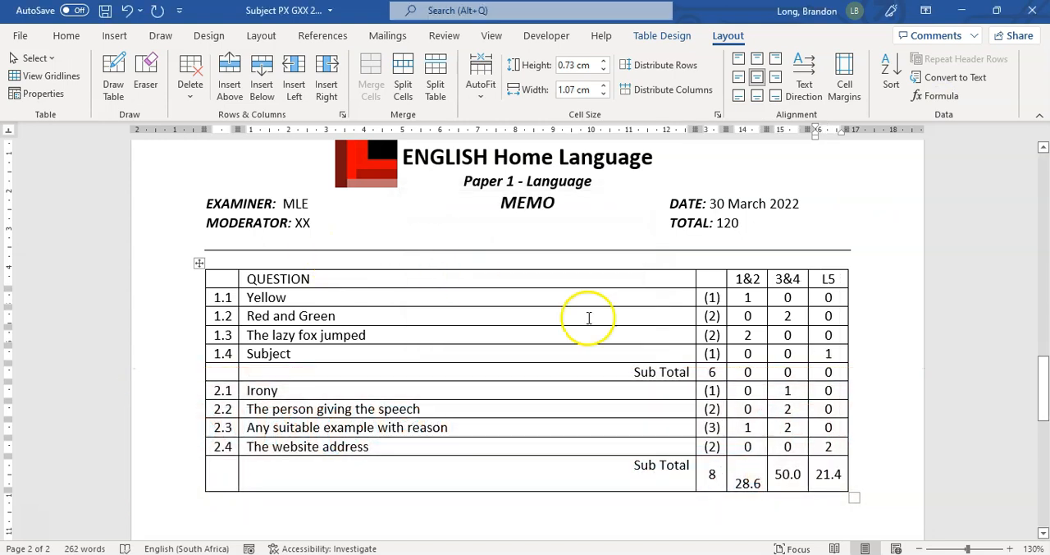
# Apply centred cell alignment to the three percentage cells in the last Sub Total row
pyautogui.moveTo(746, 478); pyautogui.dragTo(830, 473)
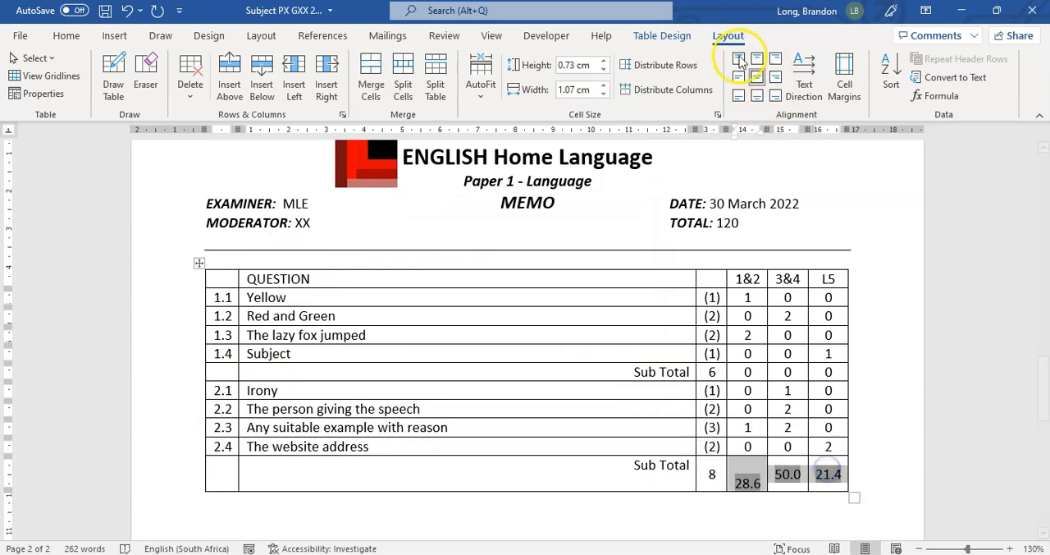
pyautogui.click(756, 79)
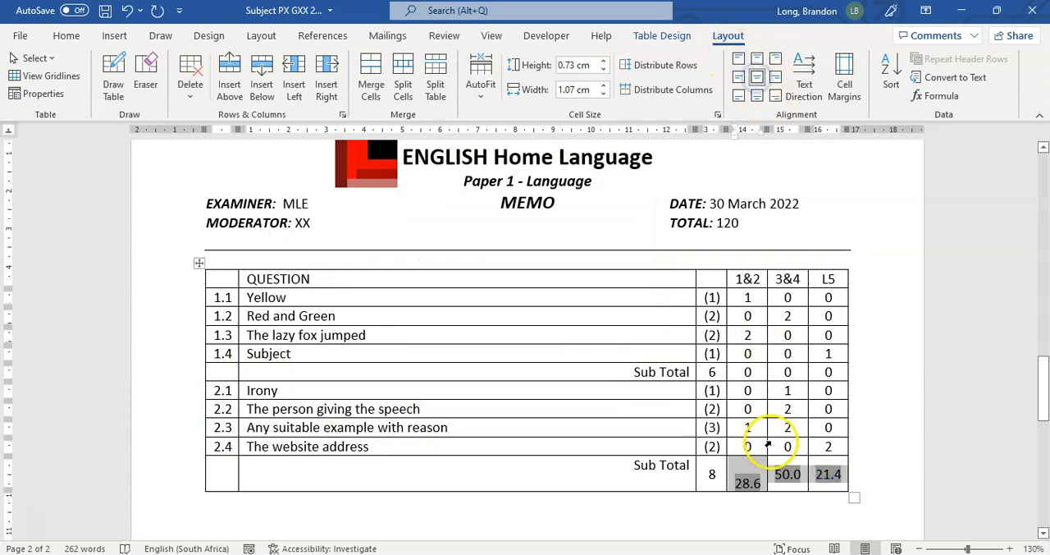
pyautogui.click(749, 465)
pyautogui.doubleClick(788, 474)
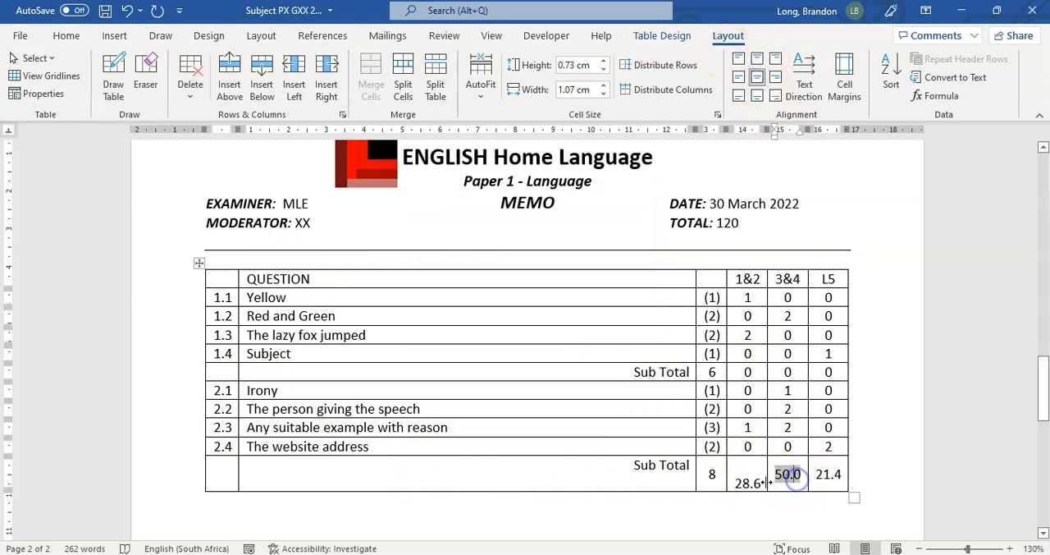
pyautogui.click(724, 279)
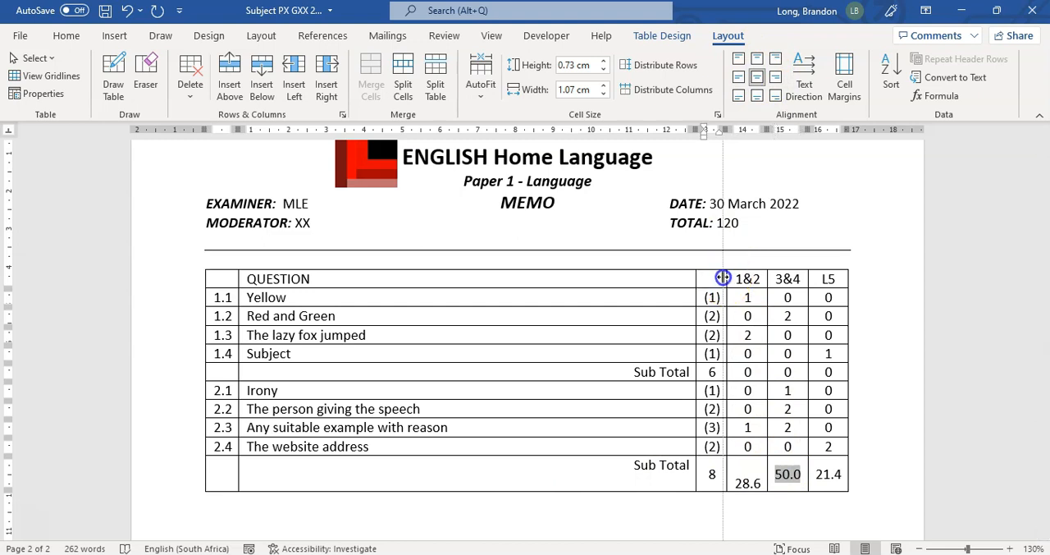
pyautogui.doubleClick(829, 474)
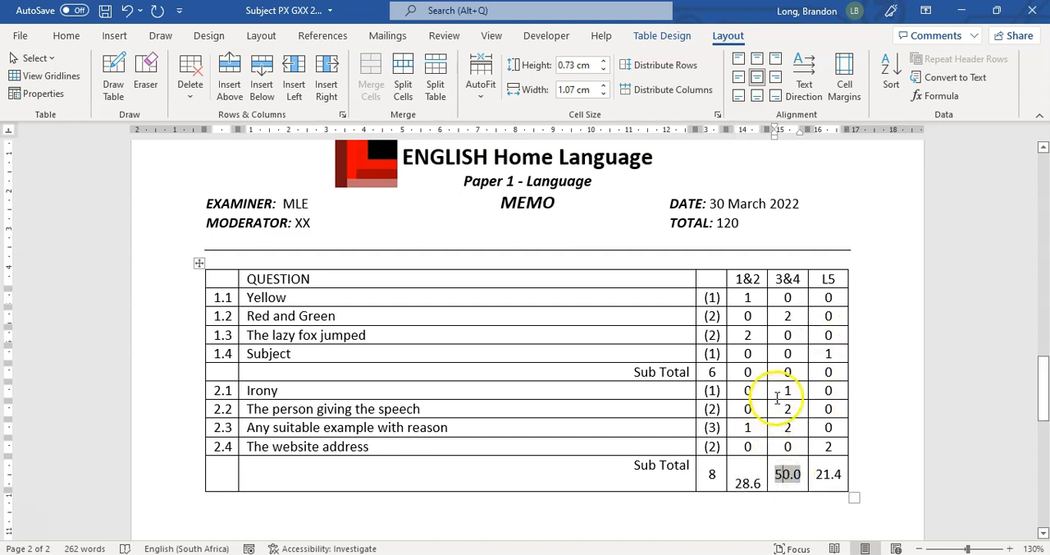
pyautogui.scroll(-2, 761, 403)
pyautogui.scroll(1, 761, 403)
pyautogui.scroll(1, 674, 212)
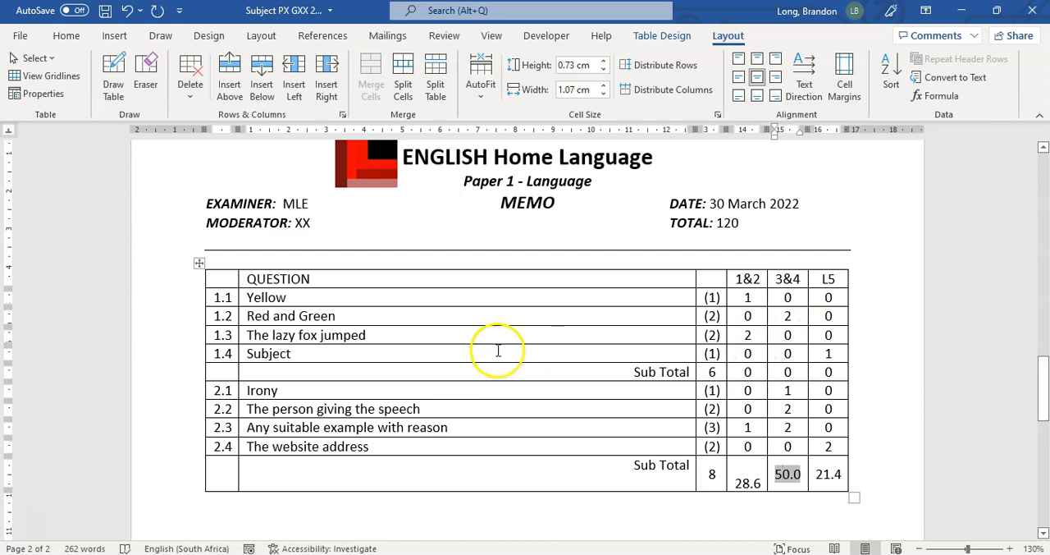
# Try placing the mark (1) after Red and after Green in answer 1.2, and remove both marks again
pyautogui.click(289, 298)
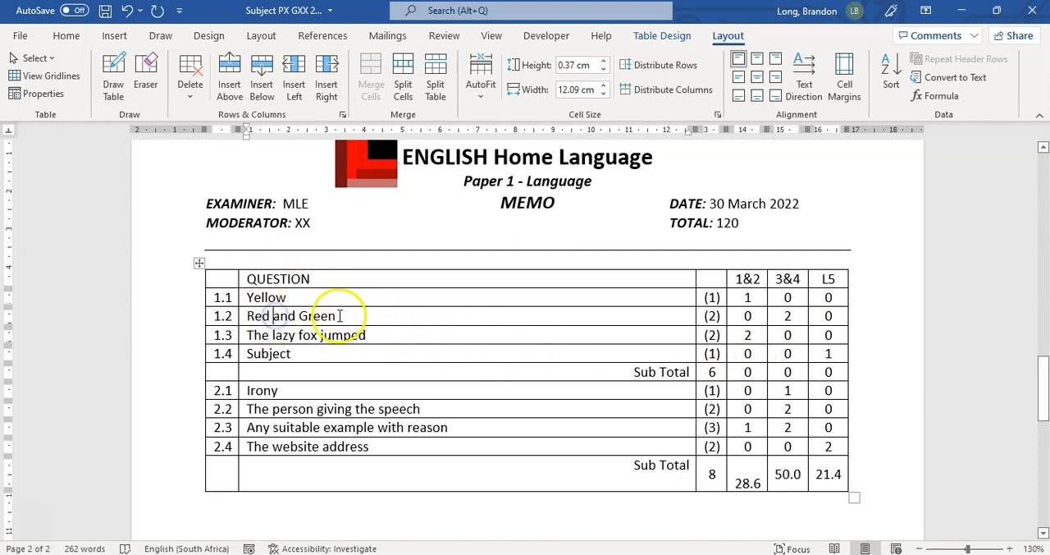
pyautogui.click(273, 317)
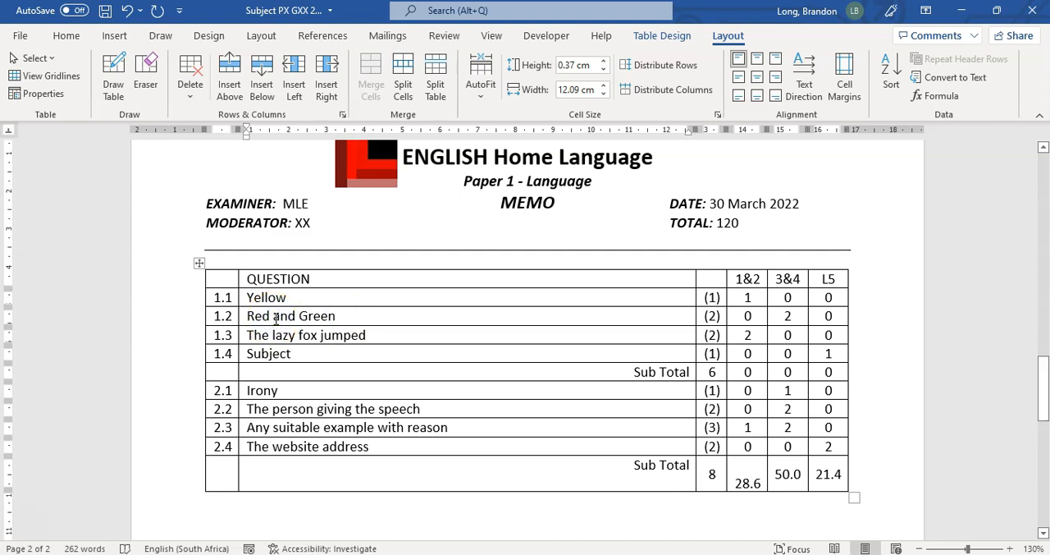
pyautogui.write('(1')
pyautogui.click(358, 315)
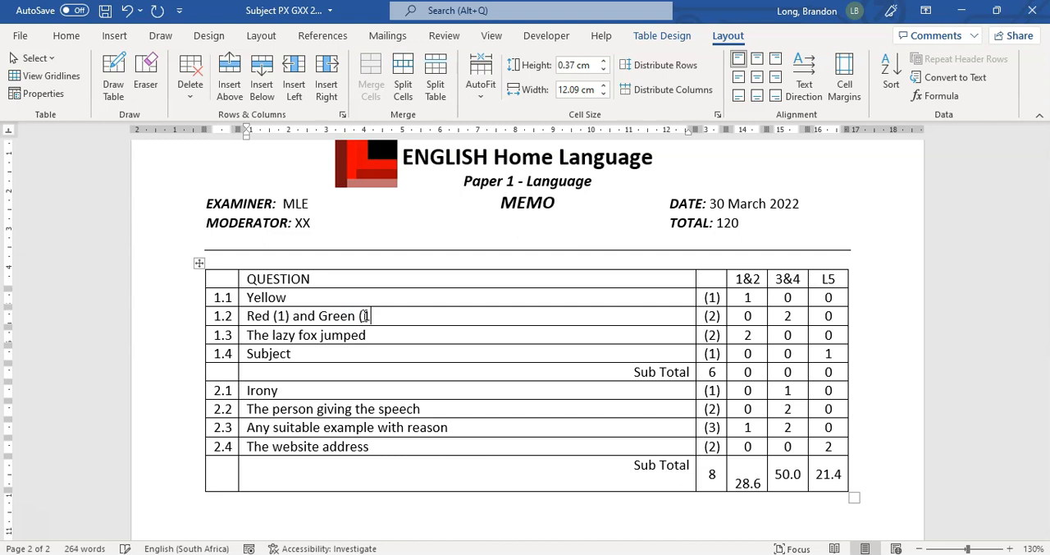
pyautogui.click(292, 316)
pyautogui.press('BackSpace')
pyautogui.press('BackSpace')
pyautogui.press('BackSpace')
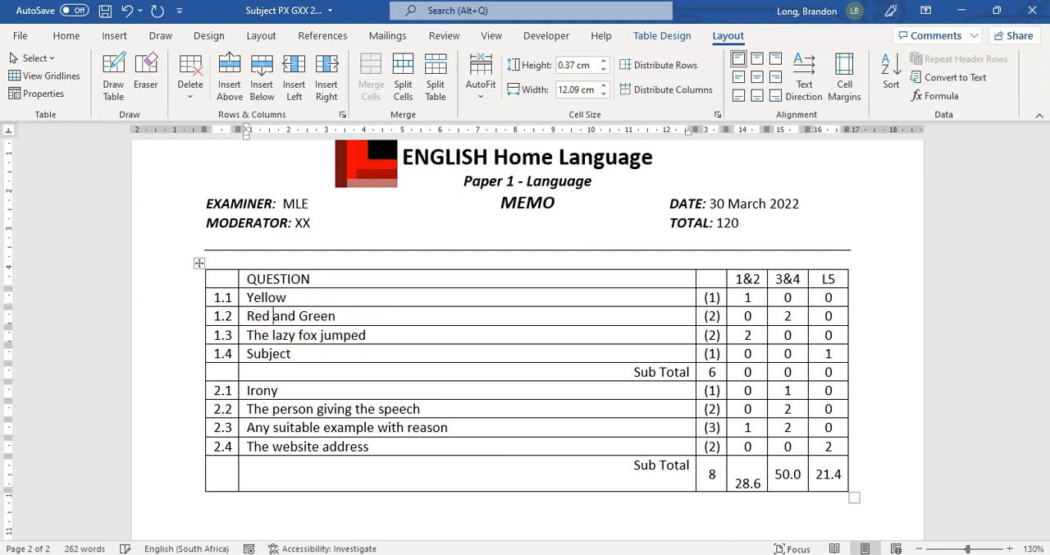
# Open the full symbol list for a symbol after Red in answer 1.2 and switch its font to Wingdings
pyautogui.click(65, 37)
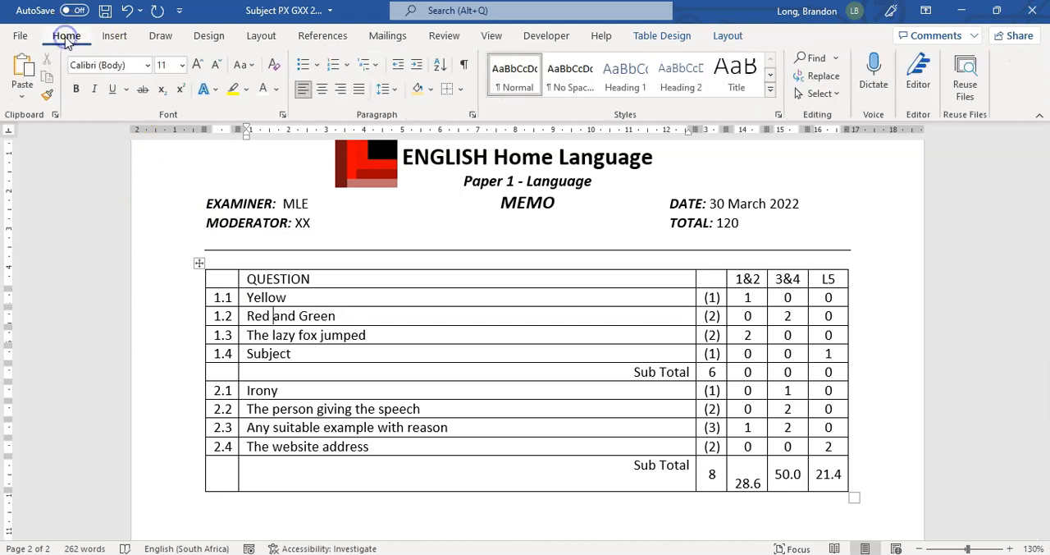
pyautogui.click(115, 35)
pyautogui.click(962, 75)
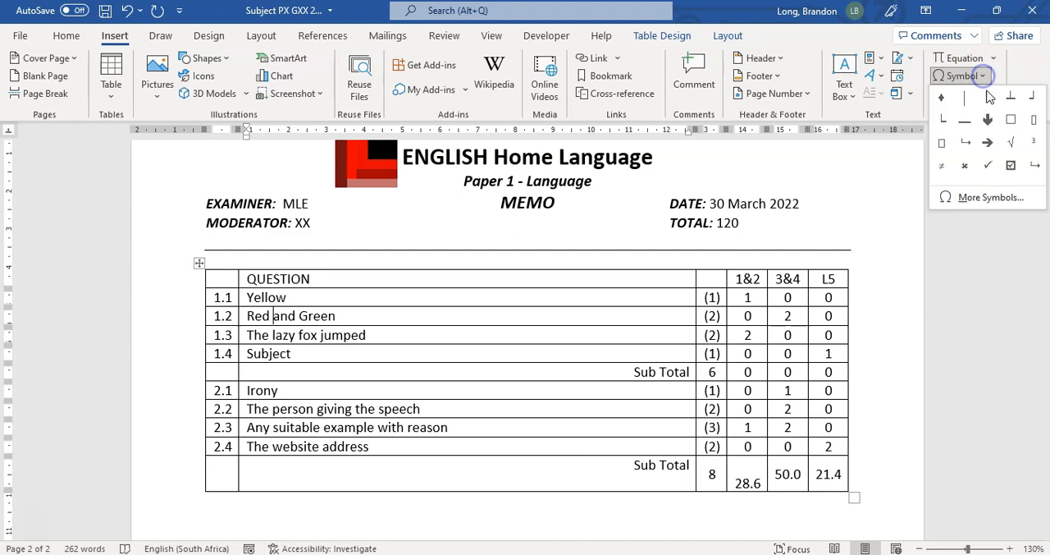
pyautogui.click(973, 198)
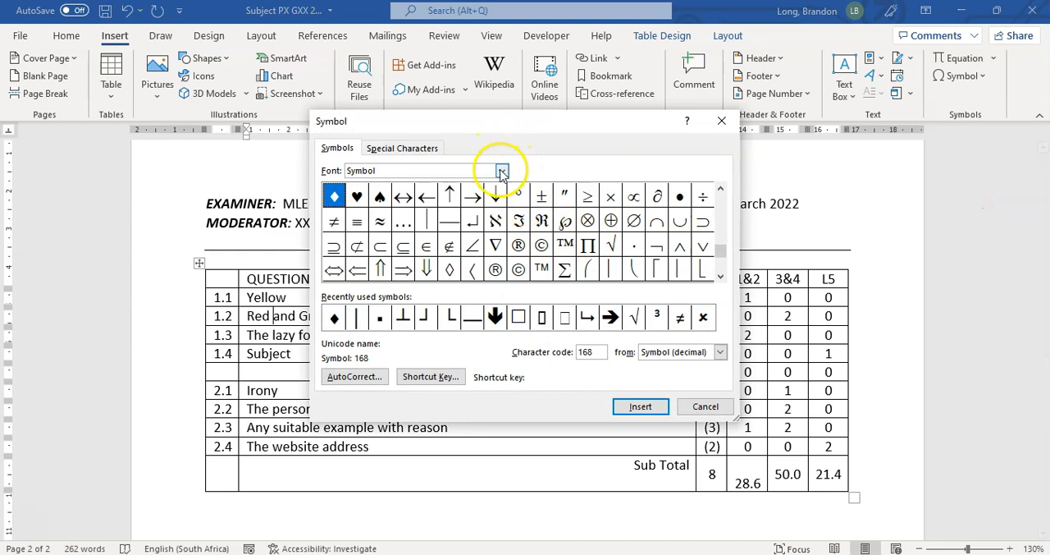
pyautogui.click(501, 170)
pyautogui.moveTo(500, 228); pyautogui.dragTo(503, 236)
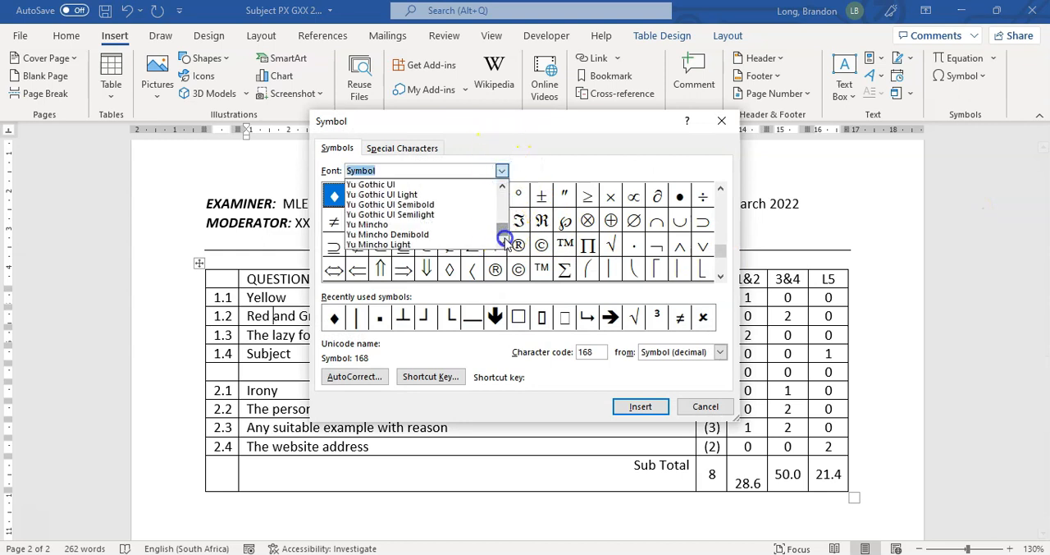
pyautogui.click(503, 186)
pyautogui.click(504, 185)
pyautogui.click(504, 185)
pyautogui.click(504, 185)
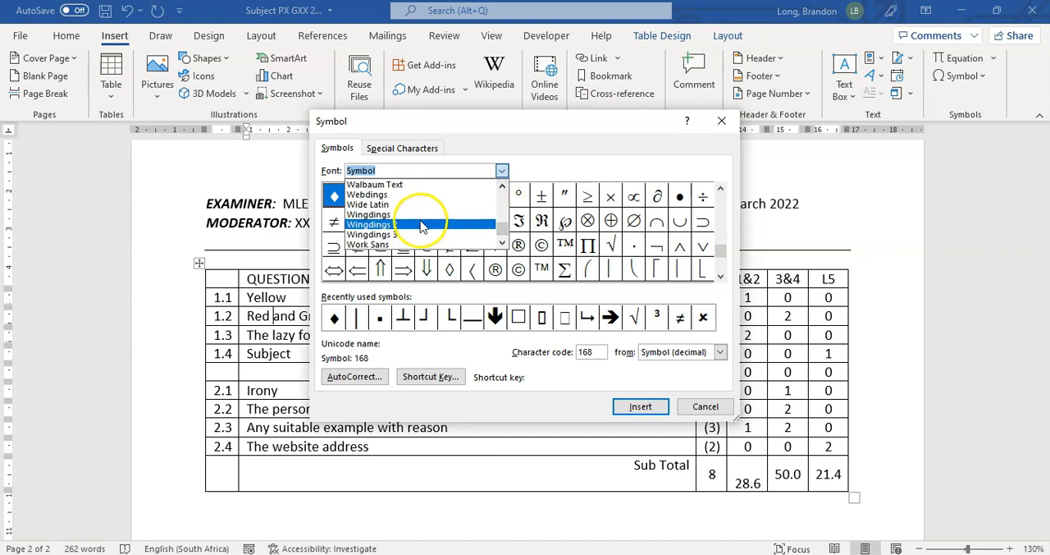
pyautogui.click(385, 215)
# Insert the check mark, Wingdings character 252, after Red in answer 1.2 and close the symbol dialog
pyautogui.moveTo(722, 258); pyautogui.dragTo(727, 201)
pyautogui.click(719, 279)
pyautogui.click(720, 279)
pyautogui.click(720, 279)
pyautogui.click(721, 279)
pyautogui.click(721, 279)
pyautogui.click(721, 279)
pyautogui.click(721, 279)
pyautogui.click(722, 279)
pyautogui.click(721, 279)
pyautogui.click(721, 278)
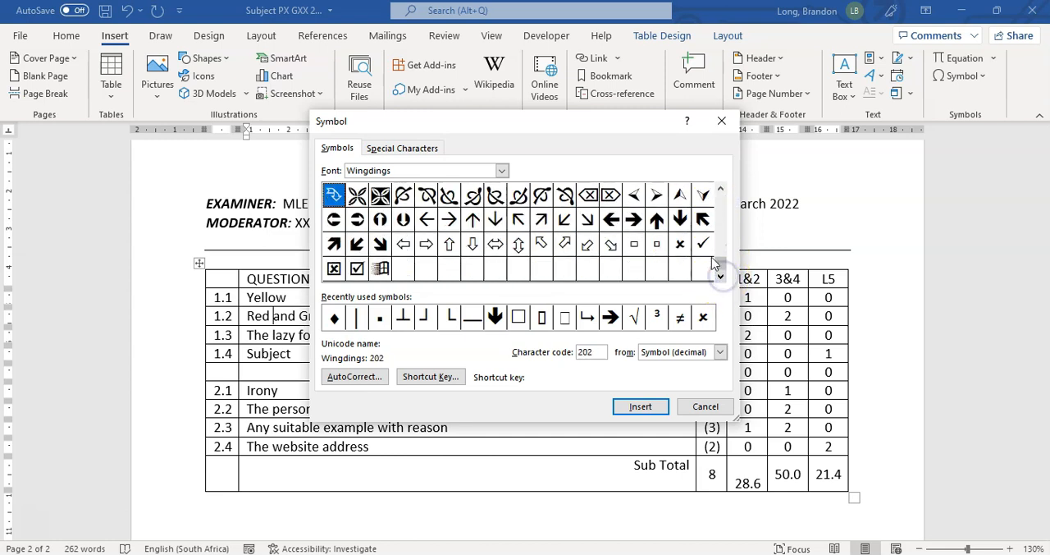
pyautogui.click(703, 245)
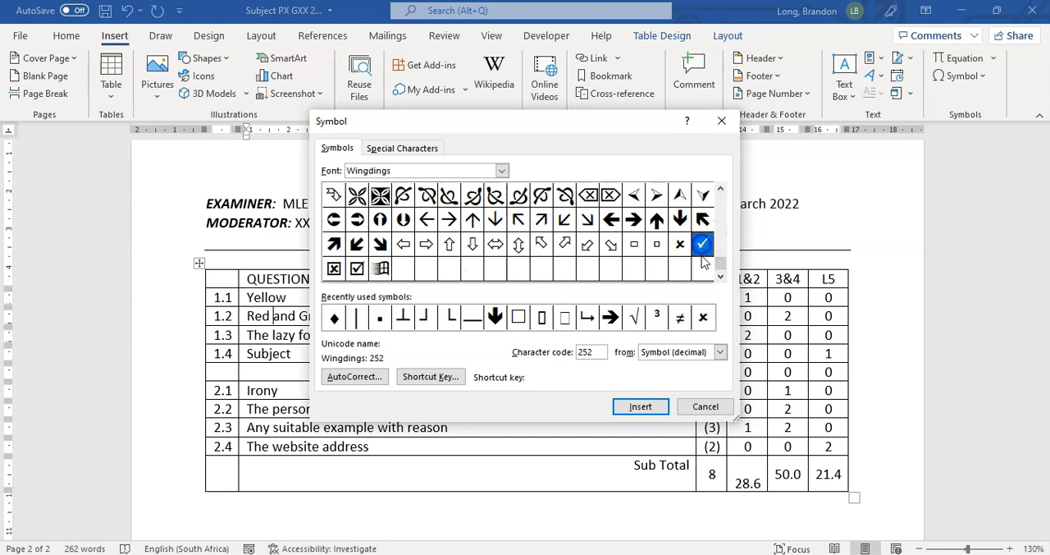
pyautogui.click(641, 407)
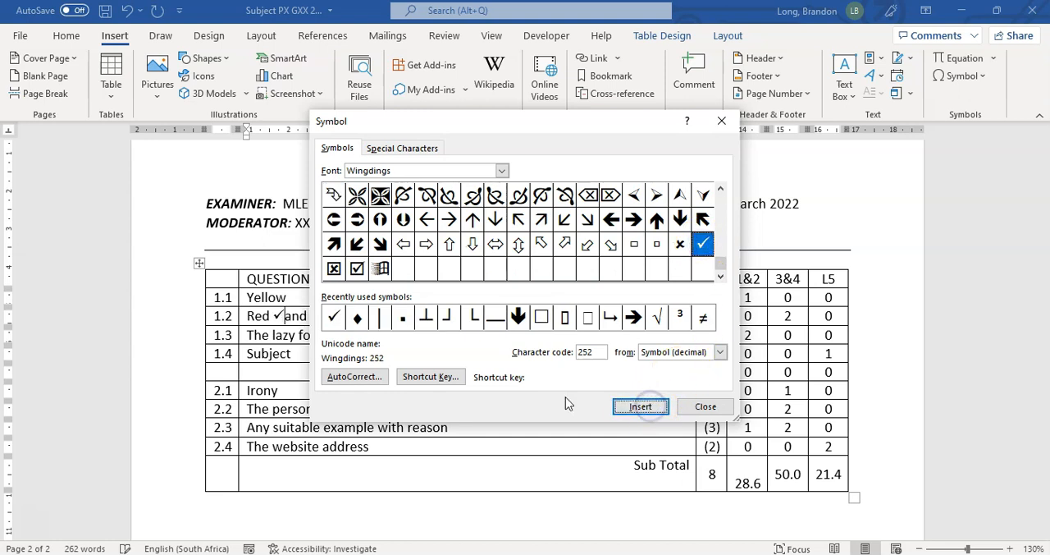
pyautogui.click(708, 406)
# Change the font colour of the check mark after Red in answer 1.2 to standard red
pyautogui.moveTo(285, 316); pyautogui.dragTo(274, 316)
pyautogui.hotkey('ctrl', 'c')
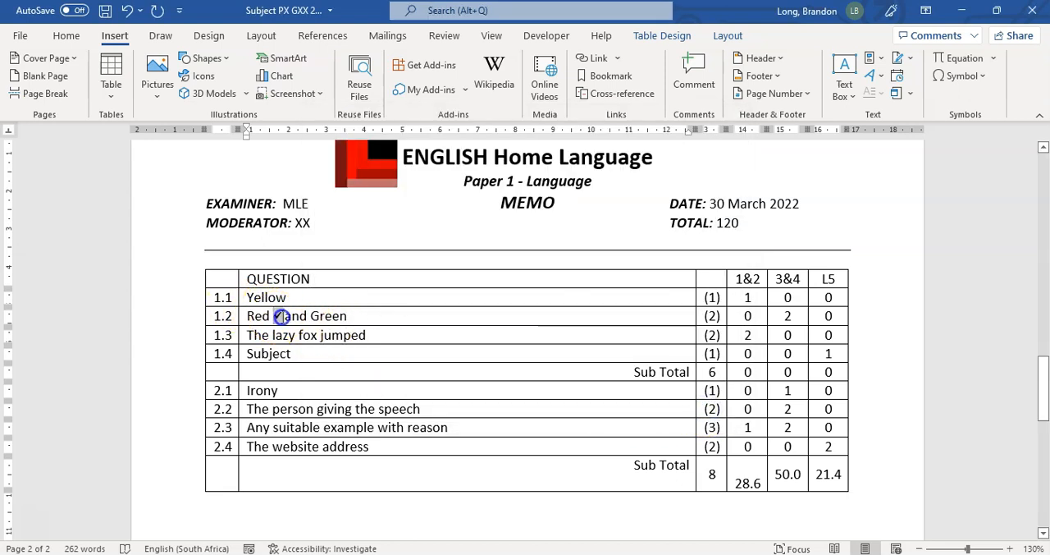
pyautogui.click(66, 36)
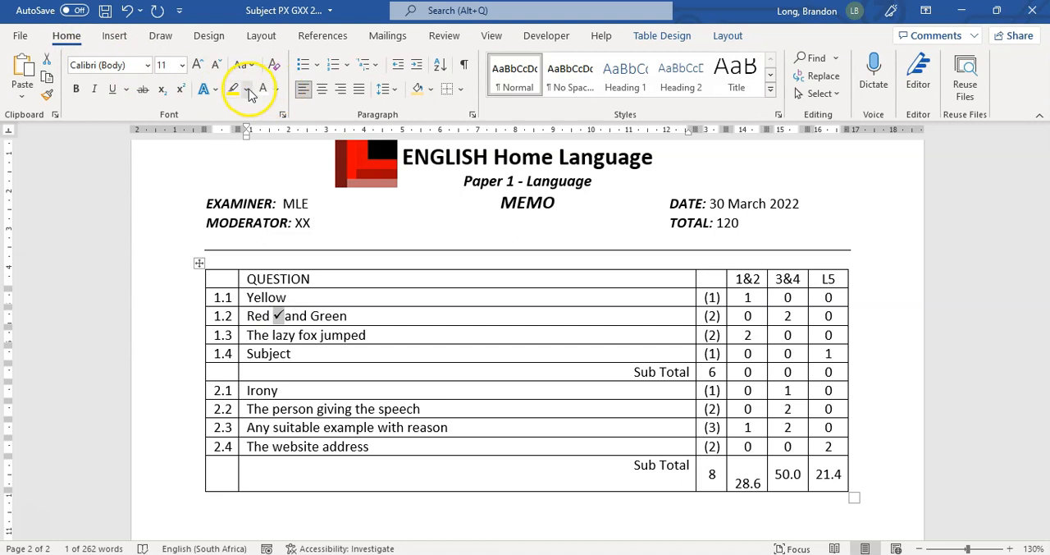
pyautogui.click(276, 89)
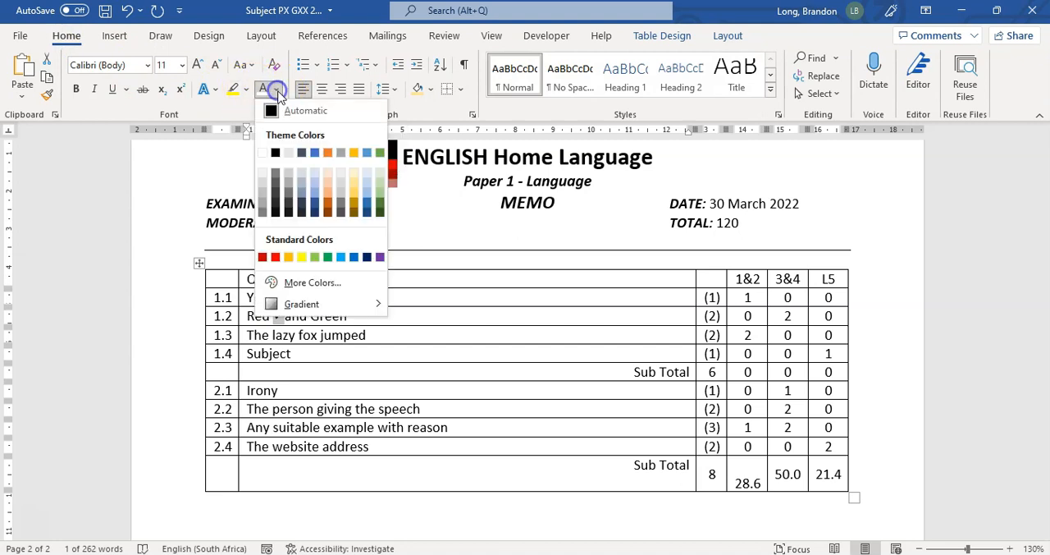
pyautogui.click(277, 257)
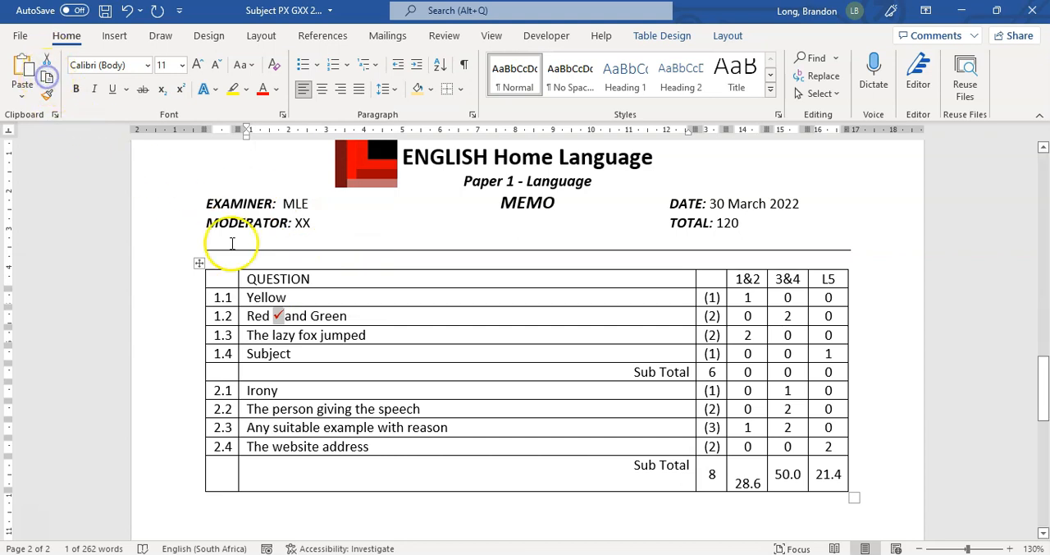
# Paste copies of the red check mark: one after Green, two after The lazy fox jumped, and one after Subject
pyautogui.hotkey('ctrl', 'v')
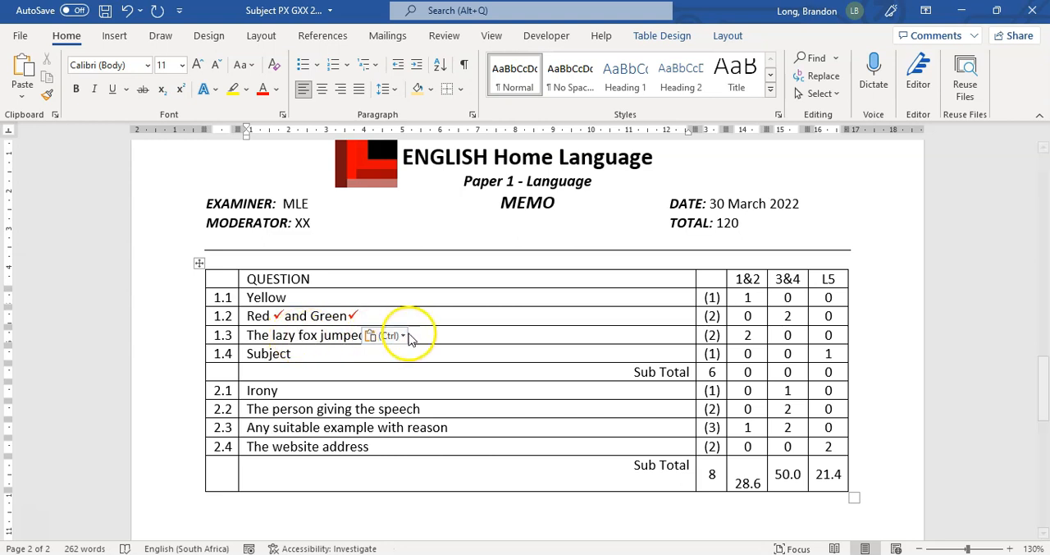
pyautogui.hotkey('ctrl', 'v')
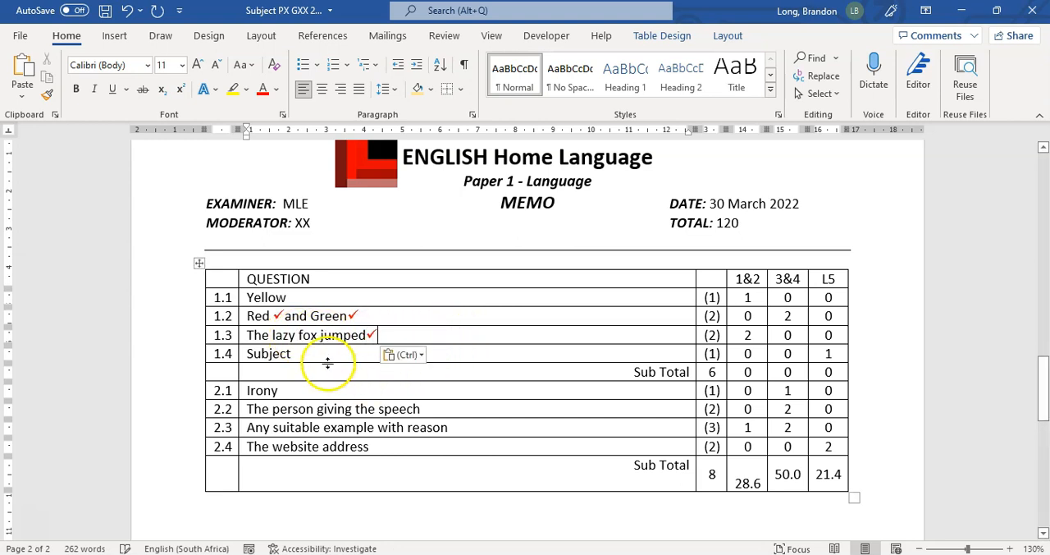
pyautogui.hotkey('ctrl', 'v')
pyautogui.click(338, 351)
pyautogui.hotkey('ctrl', 'v')
# Paste one red check mark after Irony in 2.1 and two in 2.2, after person and after speech
pyautogui.click(325, 389)
pyautogui.hotkey('ctrl', 'v')
pyautogui.click(424, 409)
pyautogui.hotkey('ctrl', 'v')
pyautogui.click(319, 408)
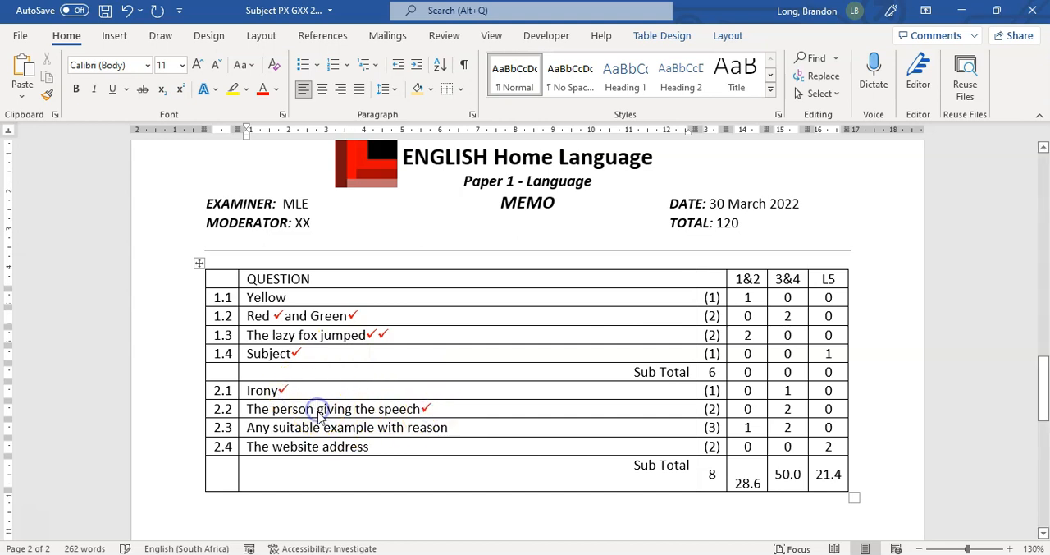
pyautogui.hotkey('ctrl', 'v')
# Paste red check marks in 2.3, one after suitable and two after reason, and two after The website address in 2.4
pyautogui.hotkey('ctrl', 'v')
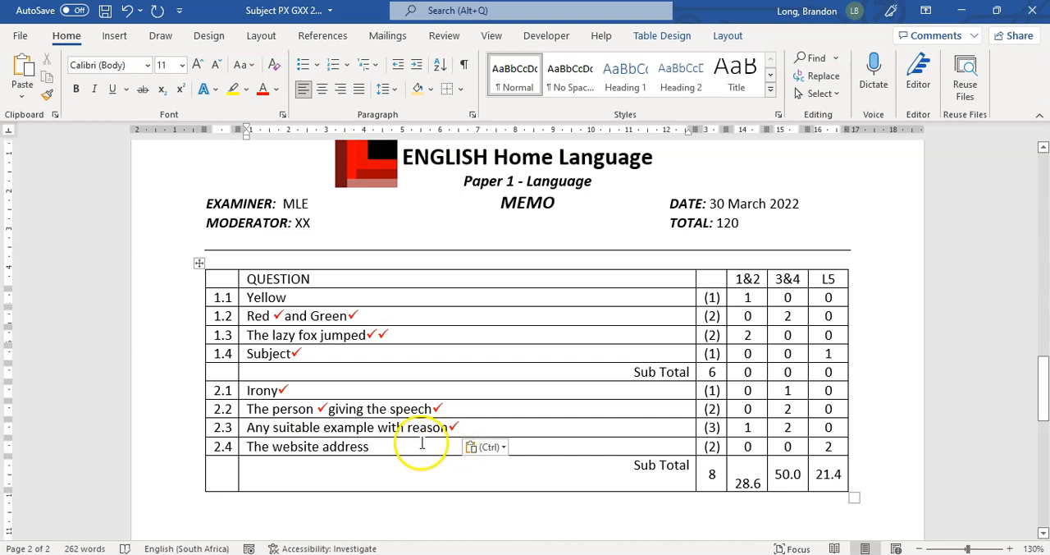
pyautogui.hotkey('ctrl', 'v')
pyautogui.click(476, 426)
pyautogui.hotkey('ctrl', 'v')
pyautogui.click(400, 447)
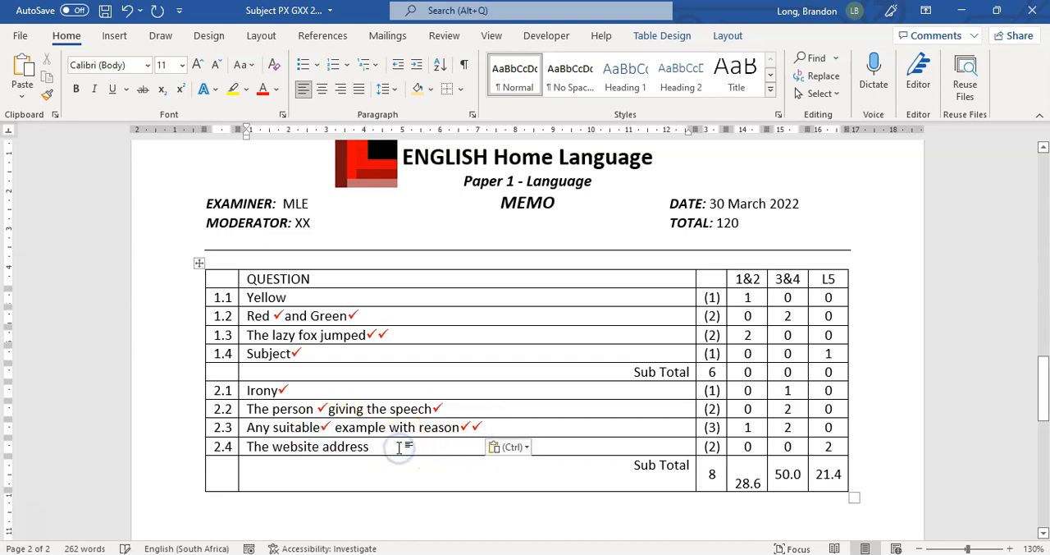
pyautogui.hotkey('ctrl', 'v')
pyautogui.hotkey('ctrl', 'v')
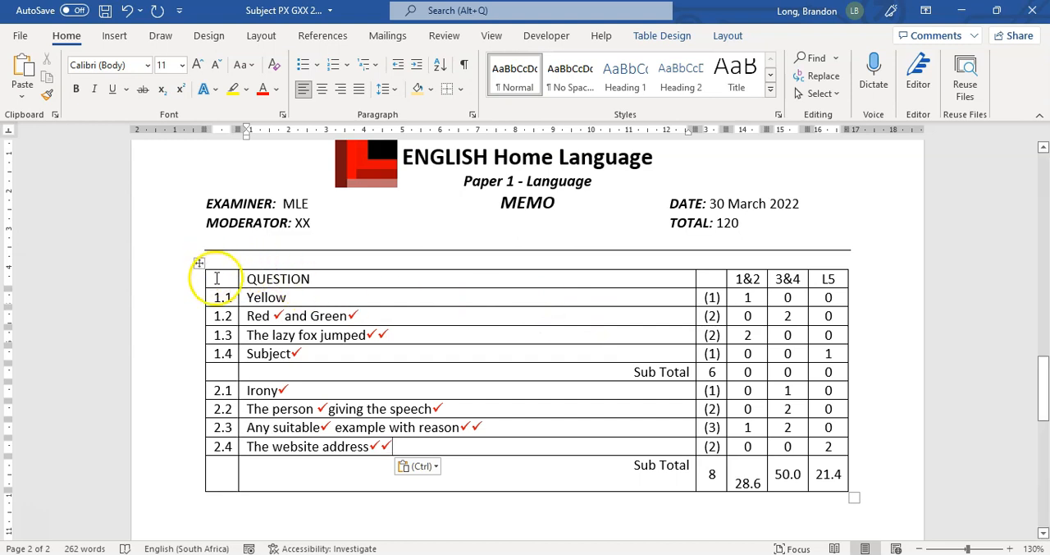
# Preview the No Border option on the question number and answer columns without applying it
pyautogui.moveTo(228, 280); pyautogui.dragTo(468, 347)
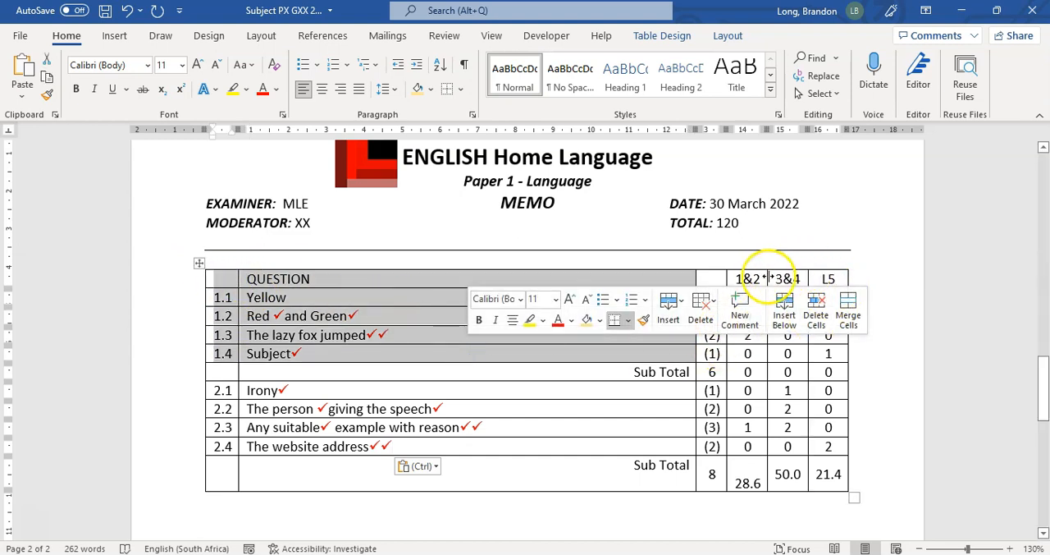
pyautogui.click(790, 418)
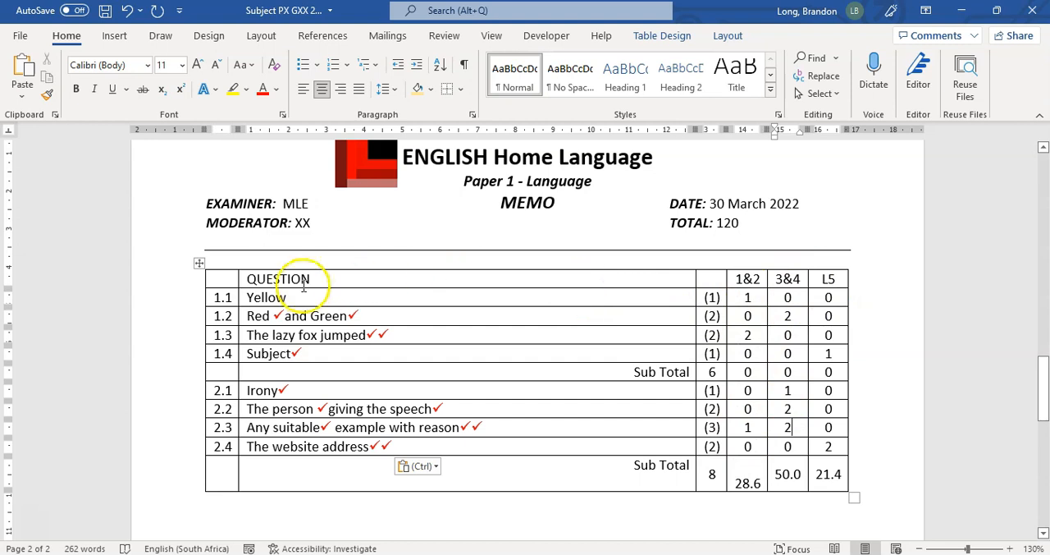
pyautogui.moveTo(218, 279); pyautogui.dragTo(605, 482)
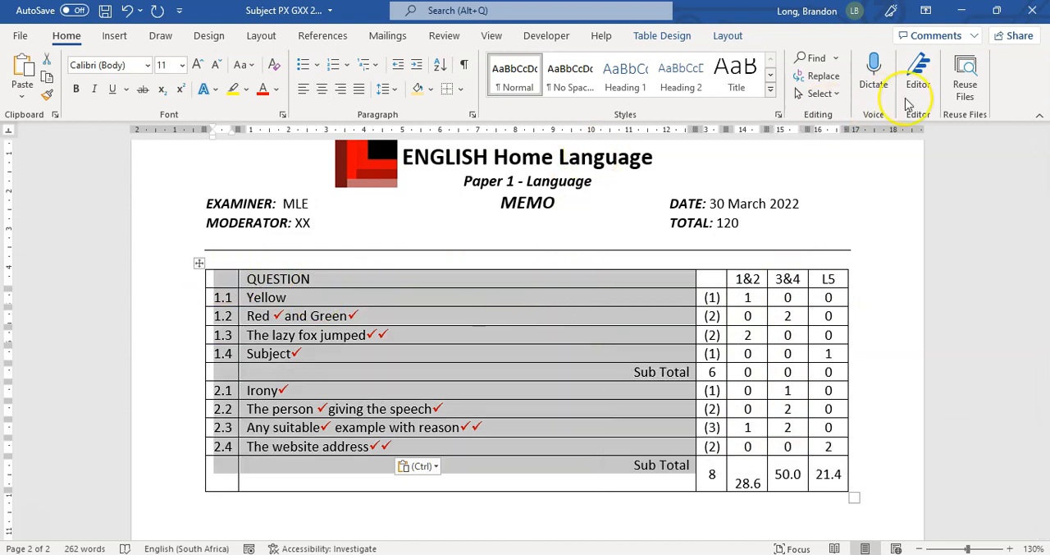
pyautogui.click(461, 90)
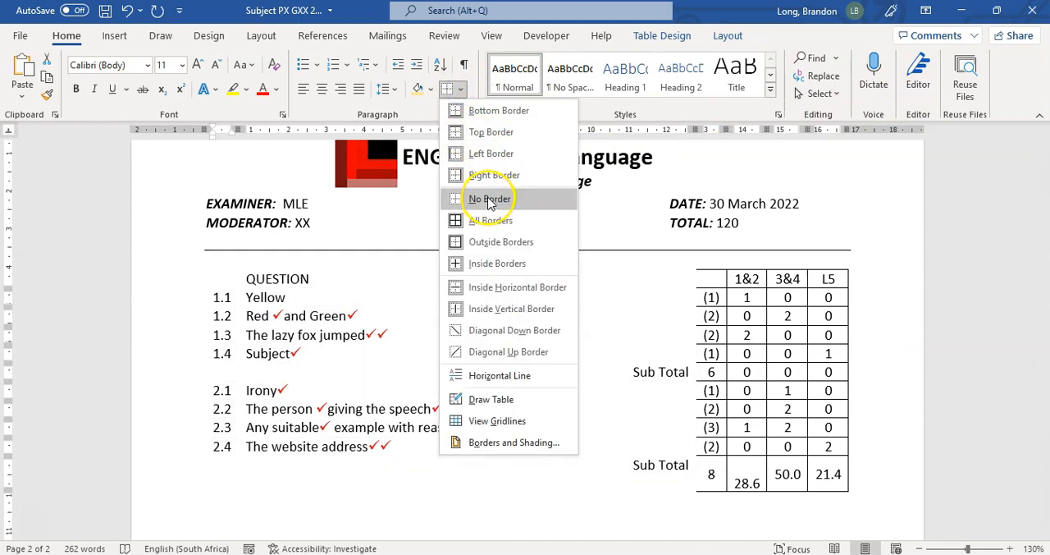
pyautogui.click(789, 312)
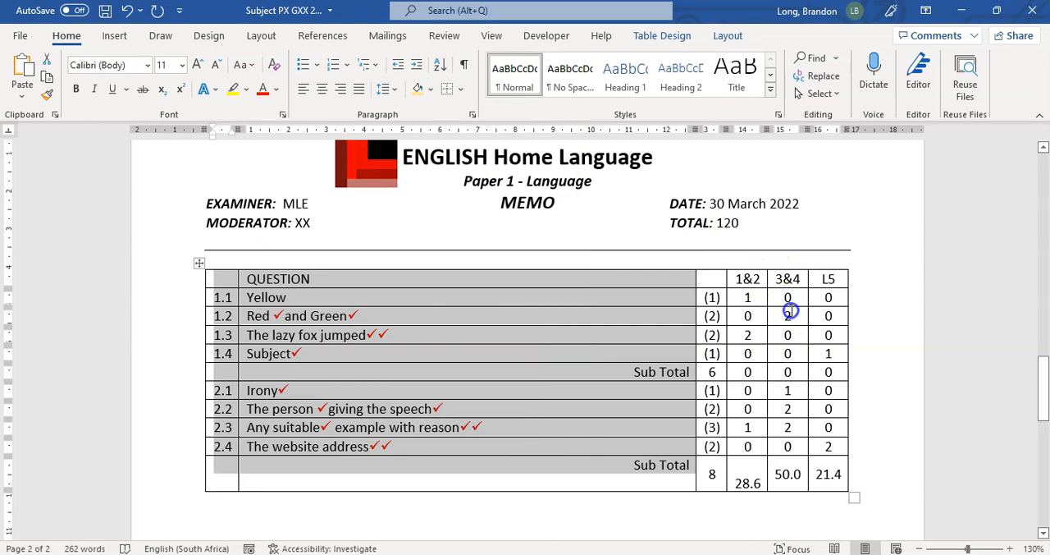